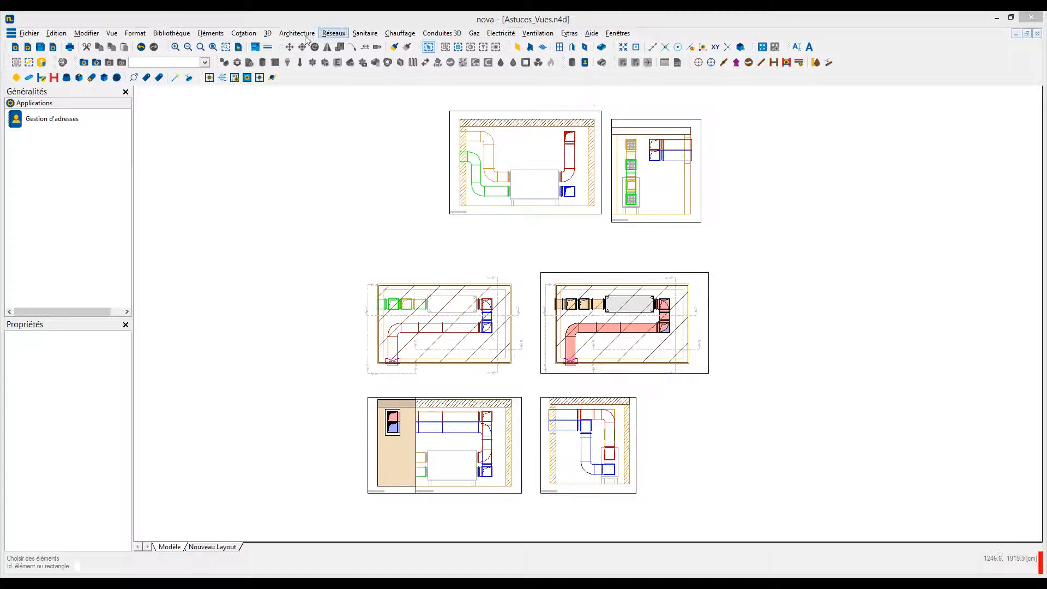
- Open the list of 3D views and enable frame printing (Imprimer cadres) for all views together
click(268, 34)
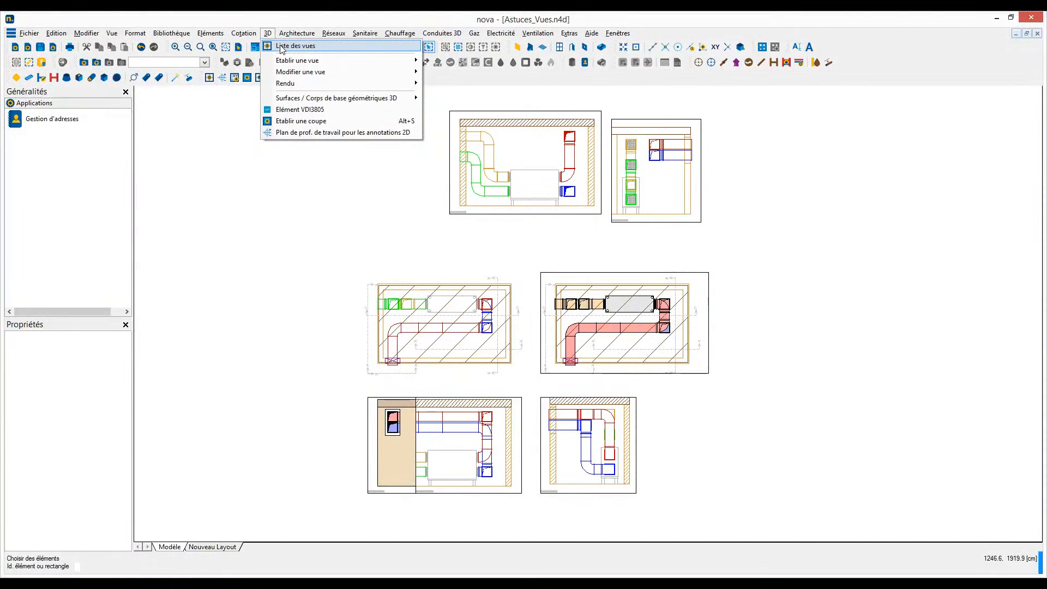
click(282, 49)
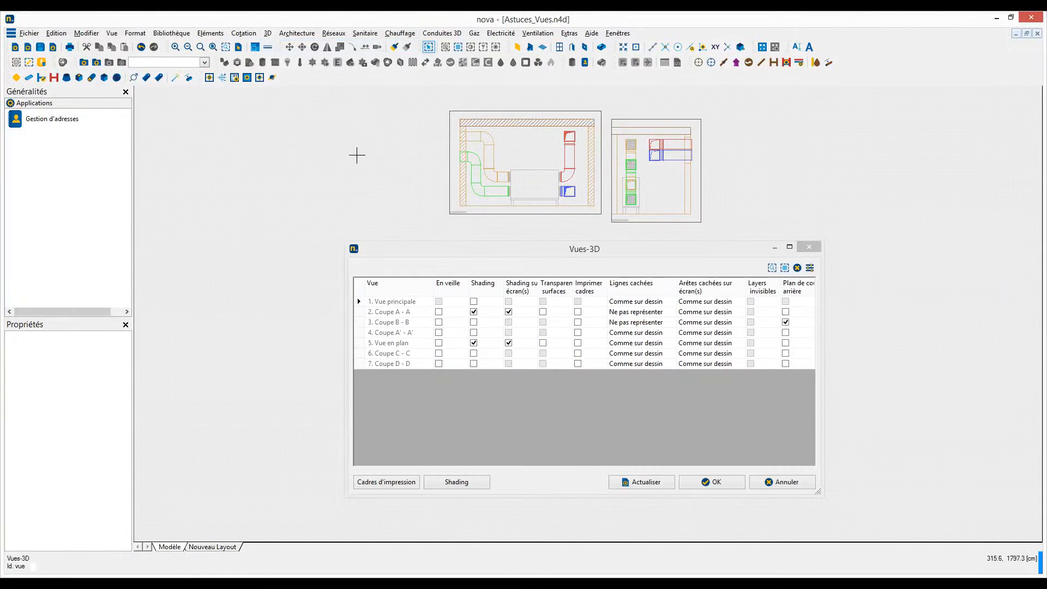
drag(466, 256, 408, 194)
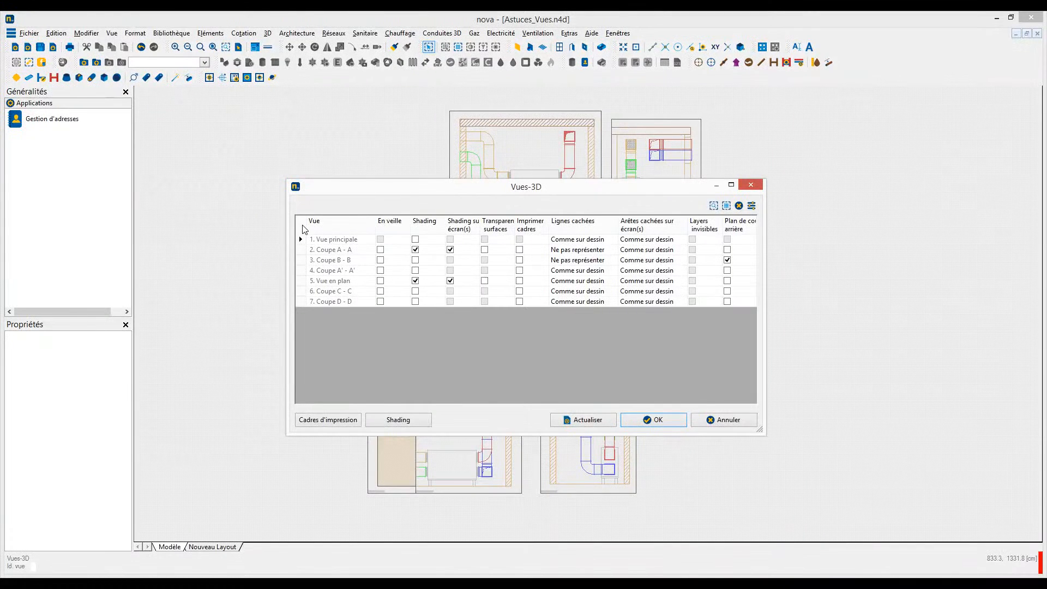
click(304, 225)
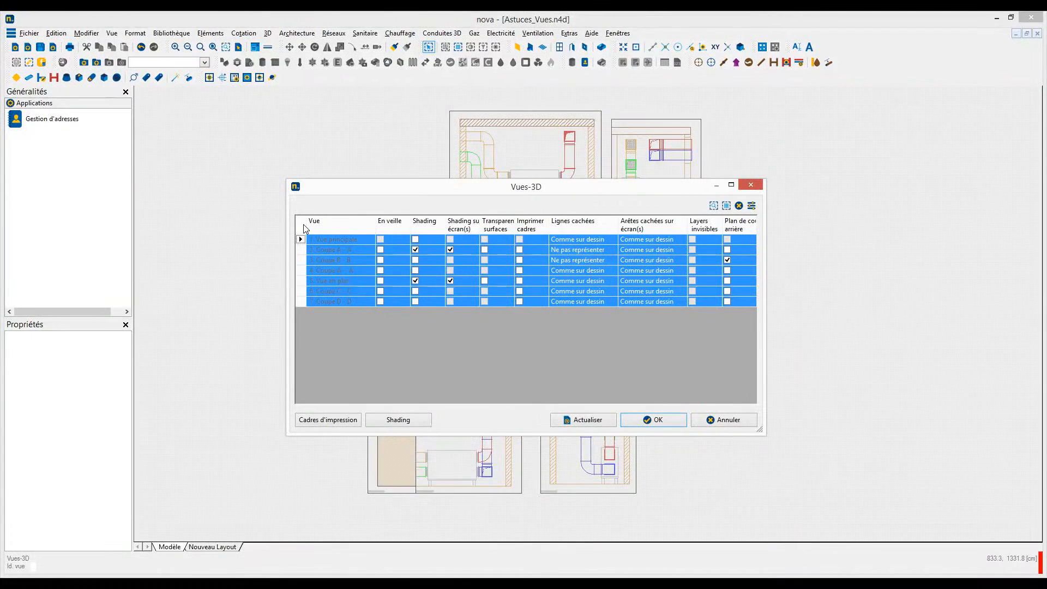
click(520, 250)
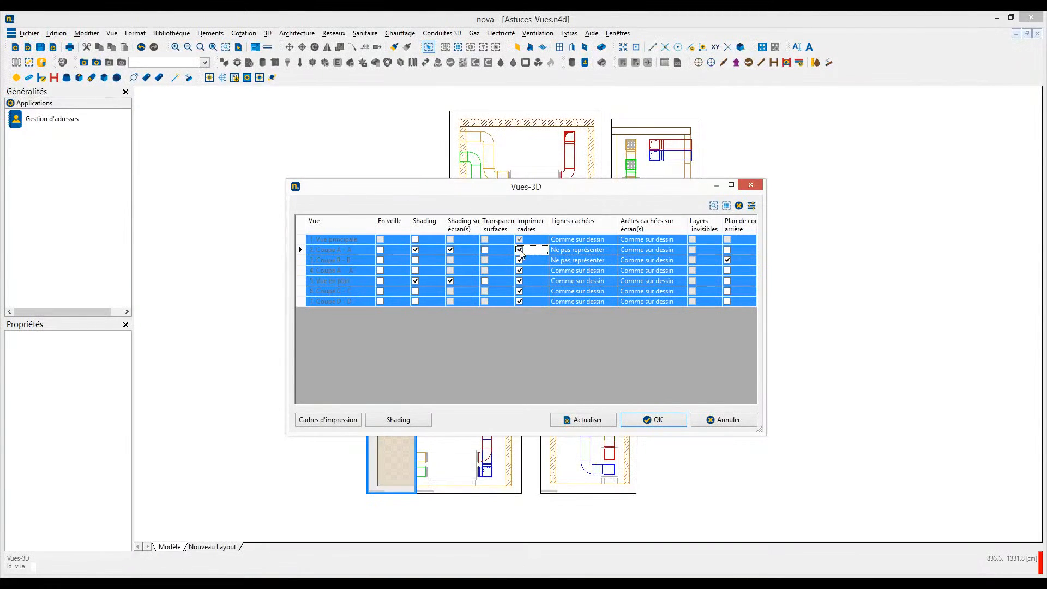
- Set the print frame line width to 0,25 for all section and plan views
click(323, 422)
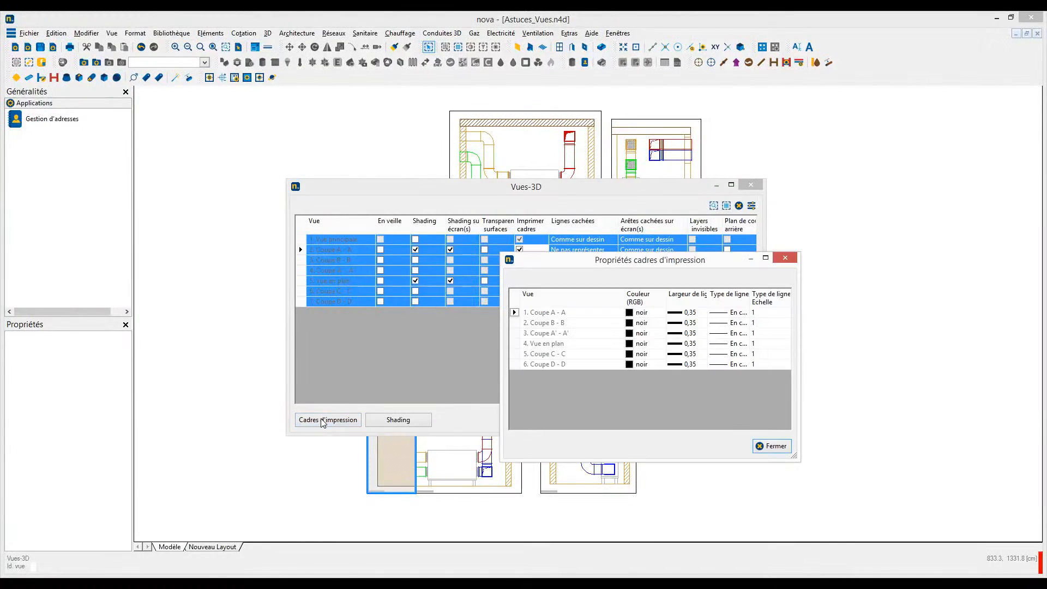
click(517, 302)
click(708, 312)
click(712, 313)
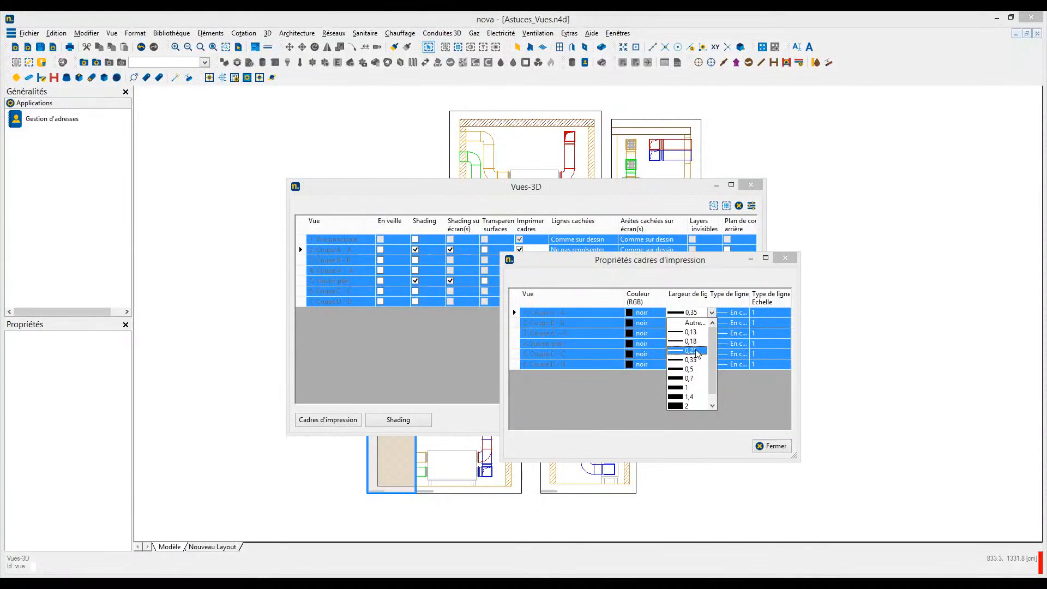
click(696, 355)
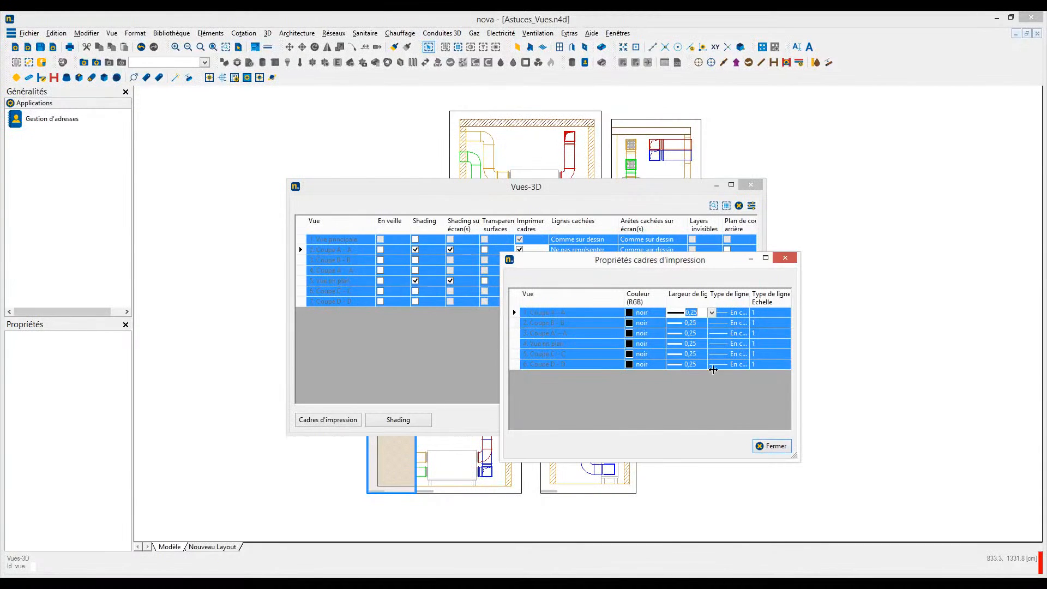
click(775, 446)
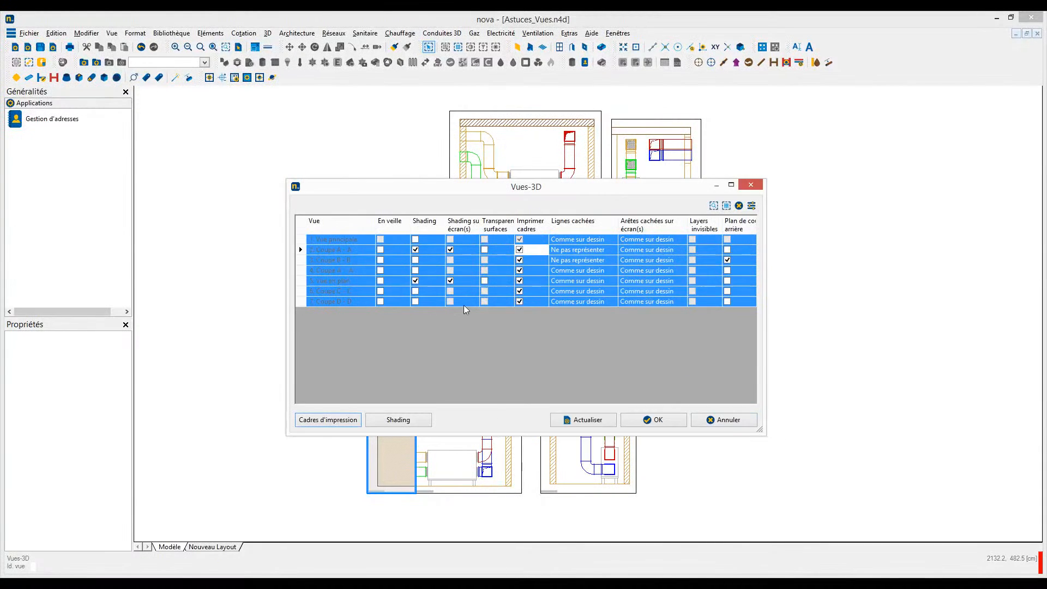
click(302, 225)
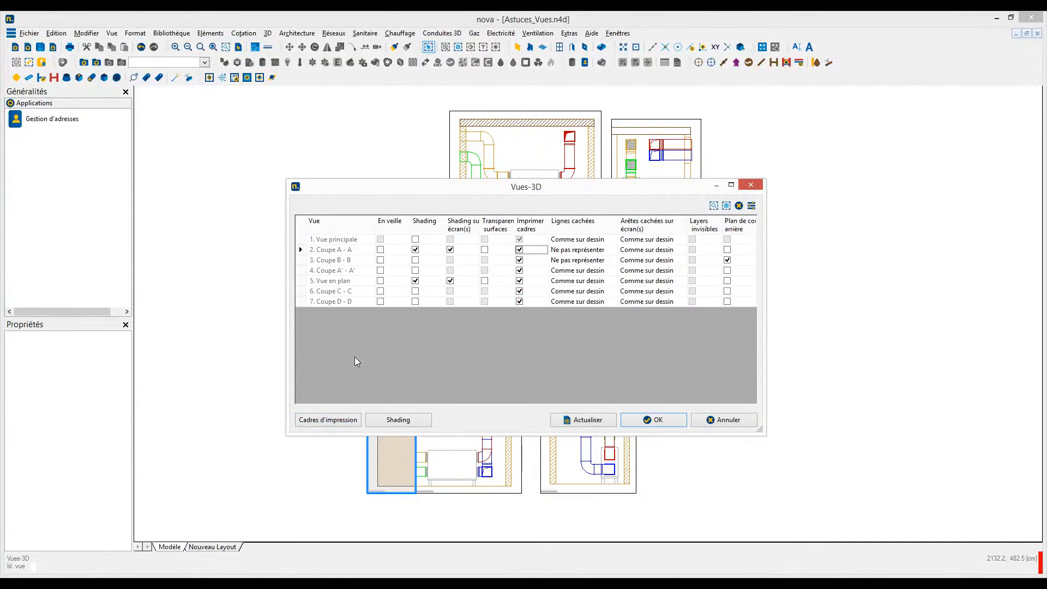
- Lower the surface shading brightness of view Coupe A - A to 9 %
click(398, 420)
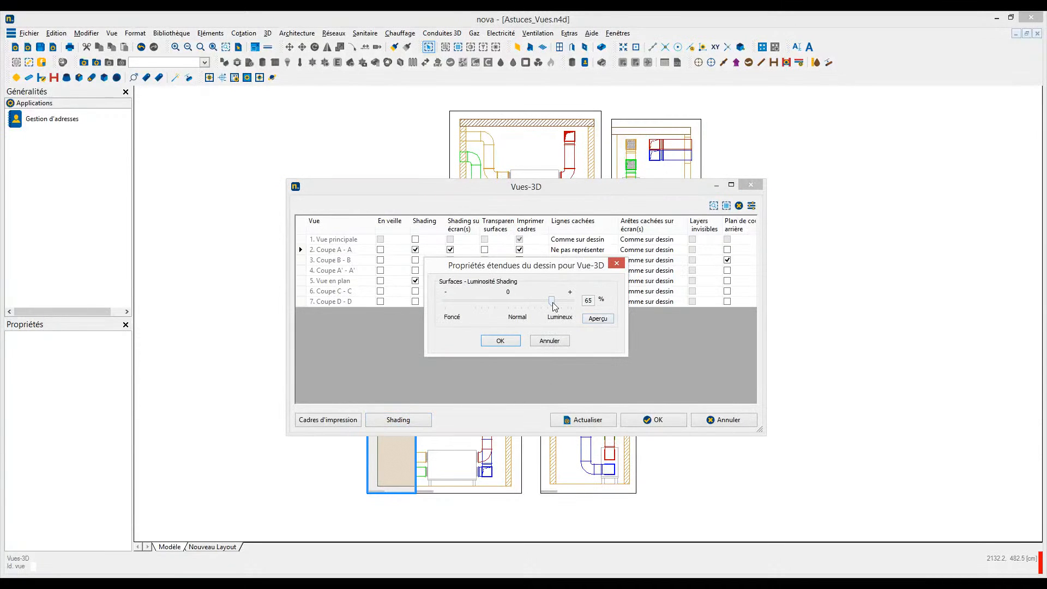
drag(552, 302, 515, 302)
click(500, 341)
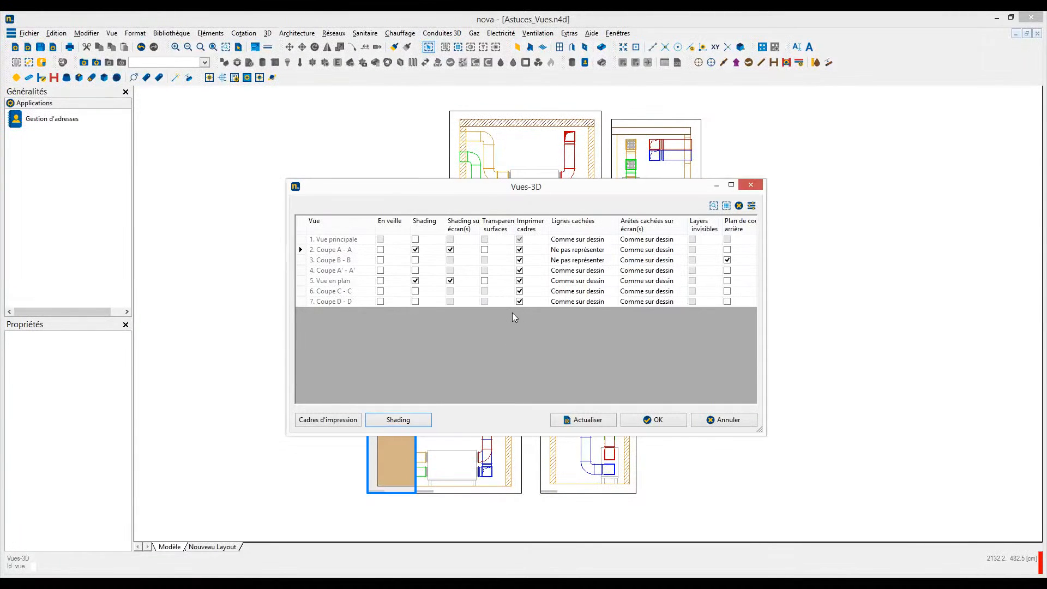
- Raise the surface shading brightness of view Coupe A - A to the Lumineux range
click(423, 424)
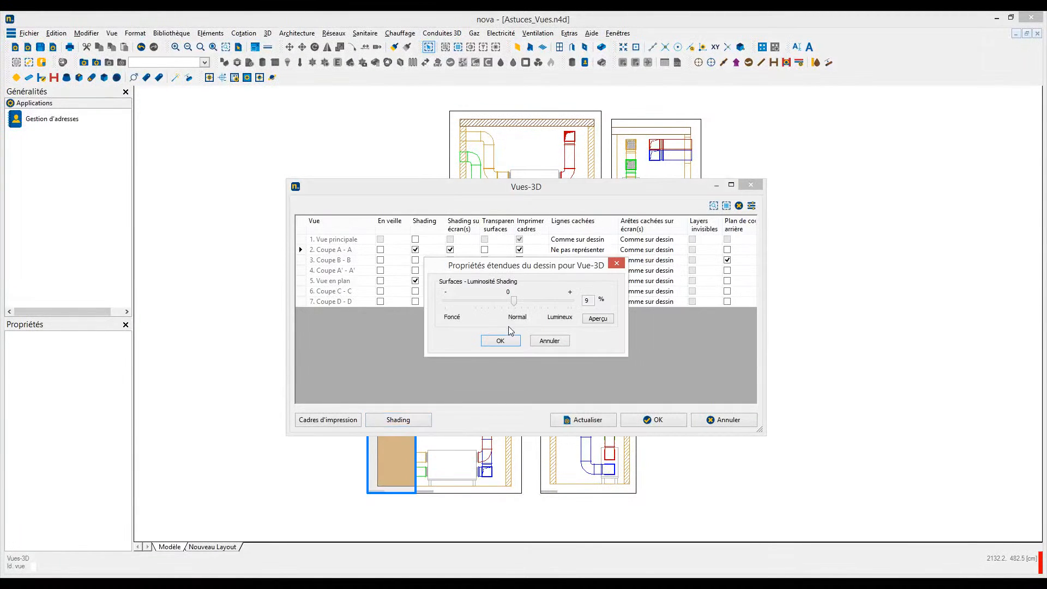
drag(513, 304, 560, 304)
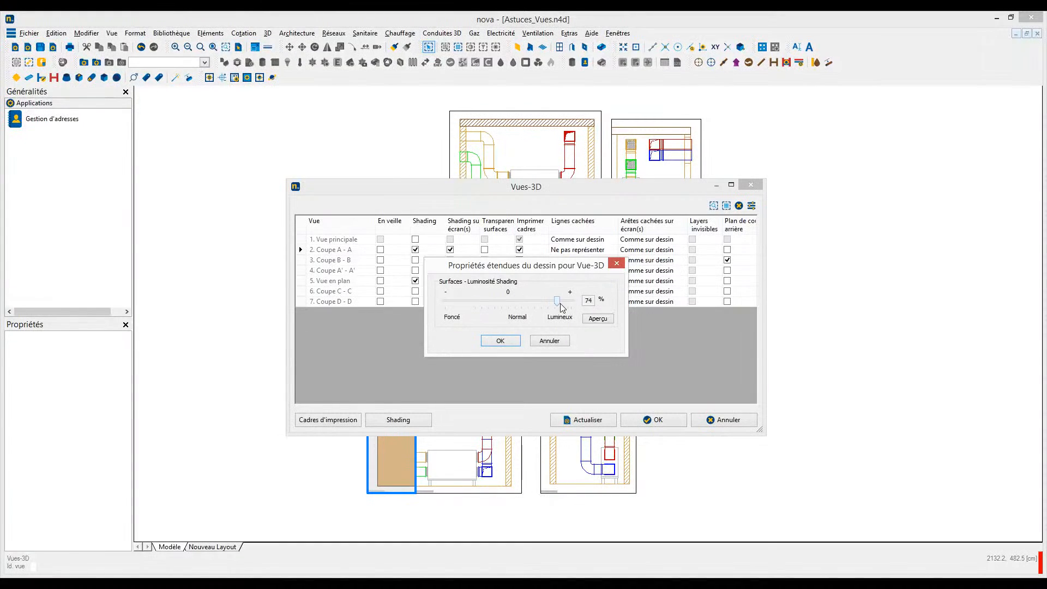
click(505, 341)
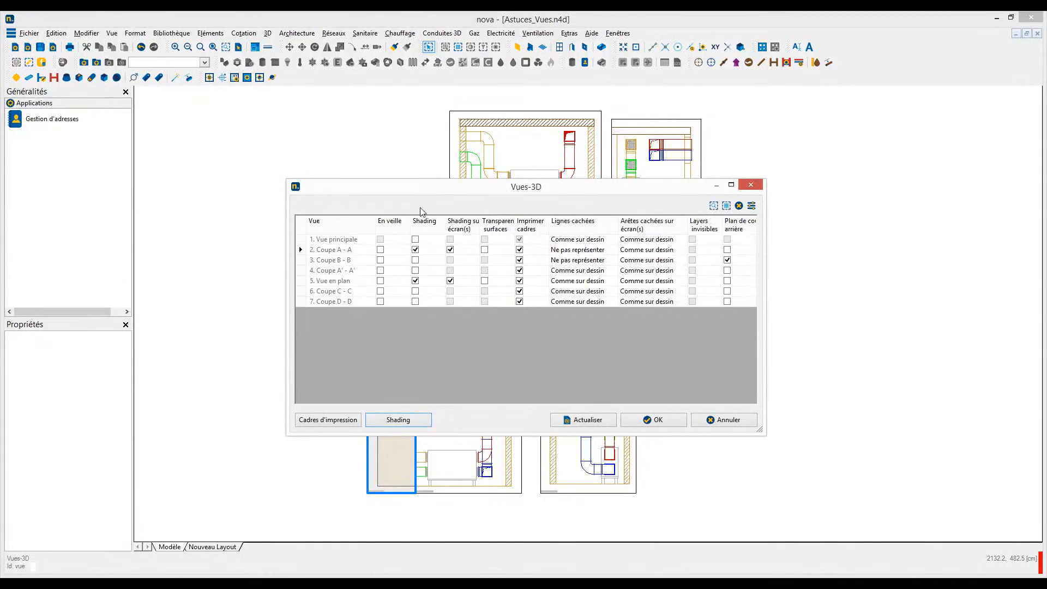
- Put views Coupe C - C and Coupe D - D on standby (En veille) and refresh the views
click(380, 290)
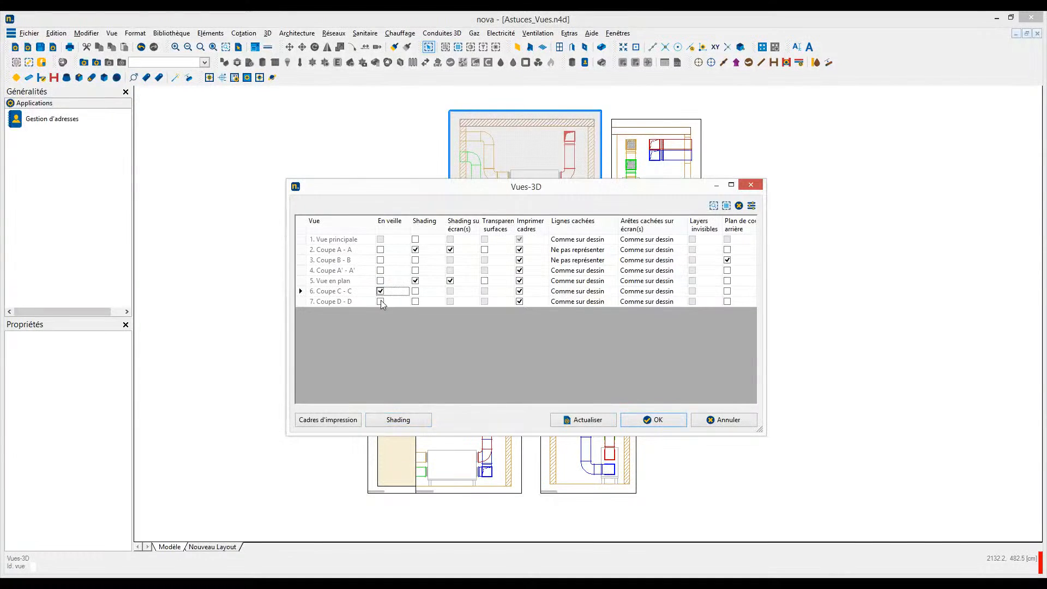
click(380, 301)
drag(378, 192, 403, 256)
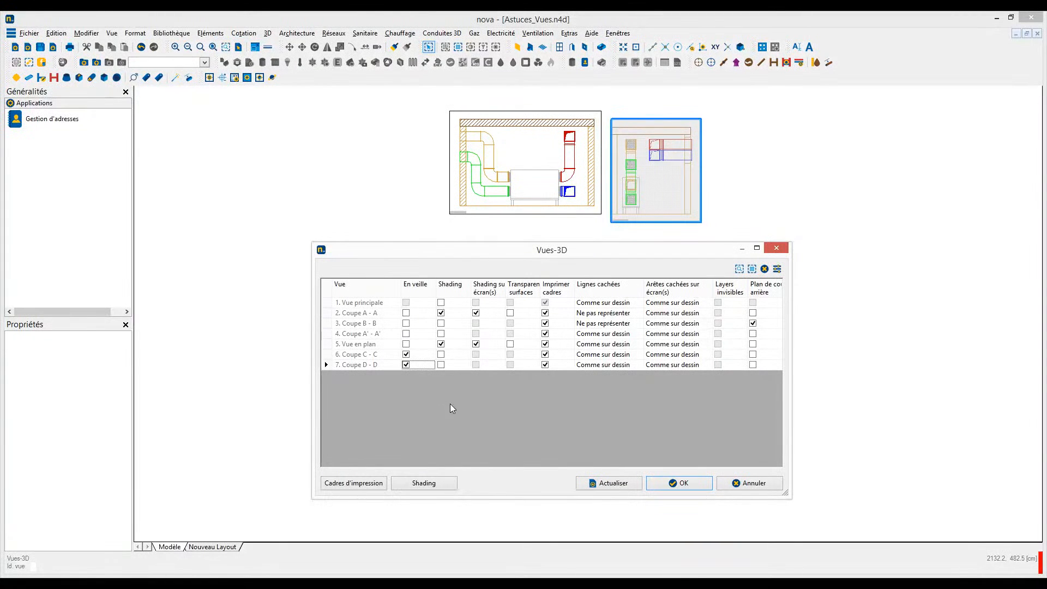
click(608, 485)
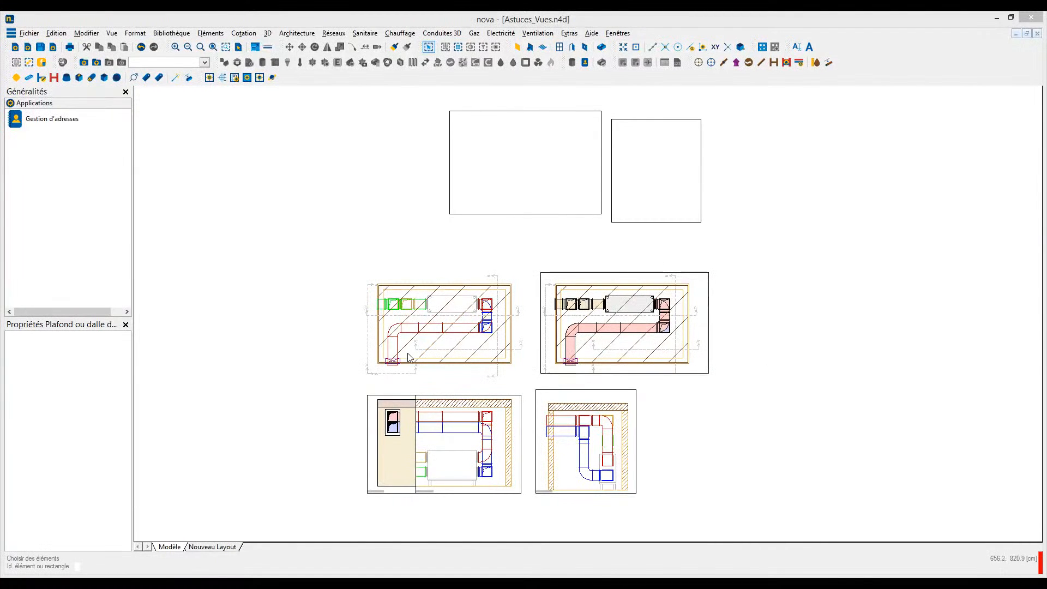
- Hide the layer of the wall opening at the duct's lower end in the main plan view only
scroll(412, 356, up, 5)
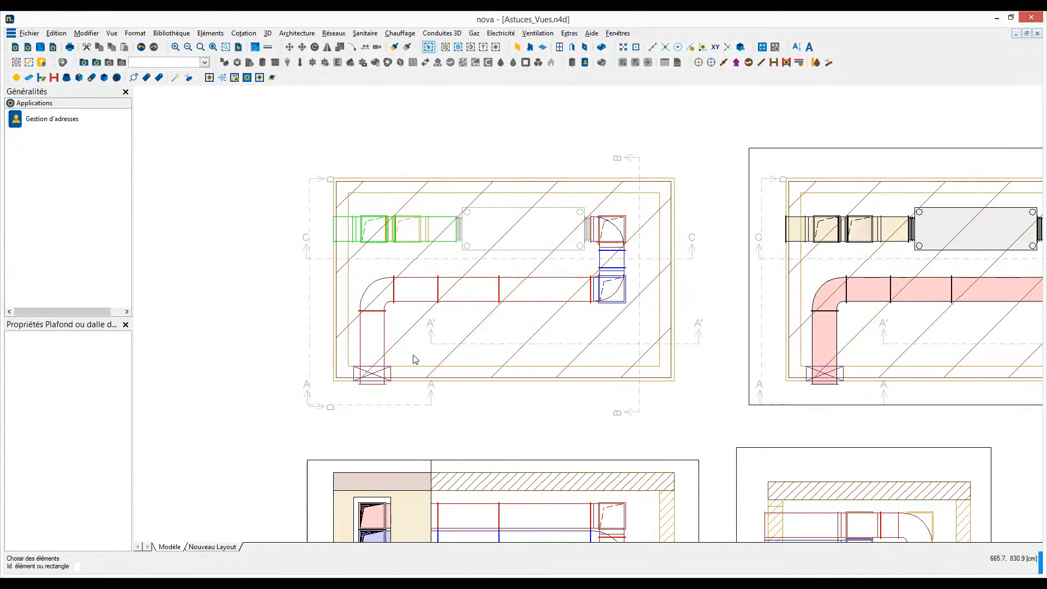
right_click(374, 374)
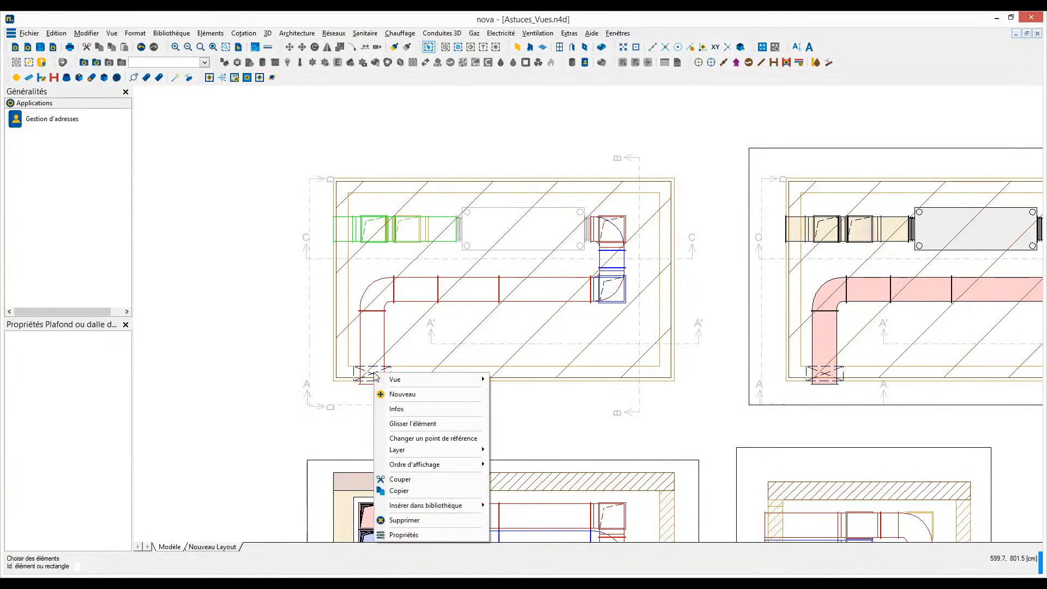
mouse_move(413, 450)
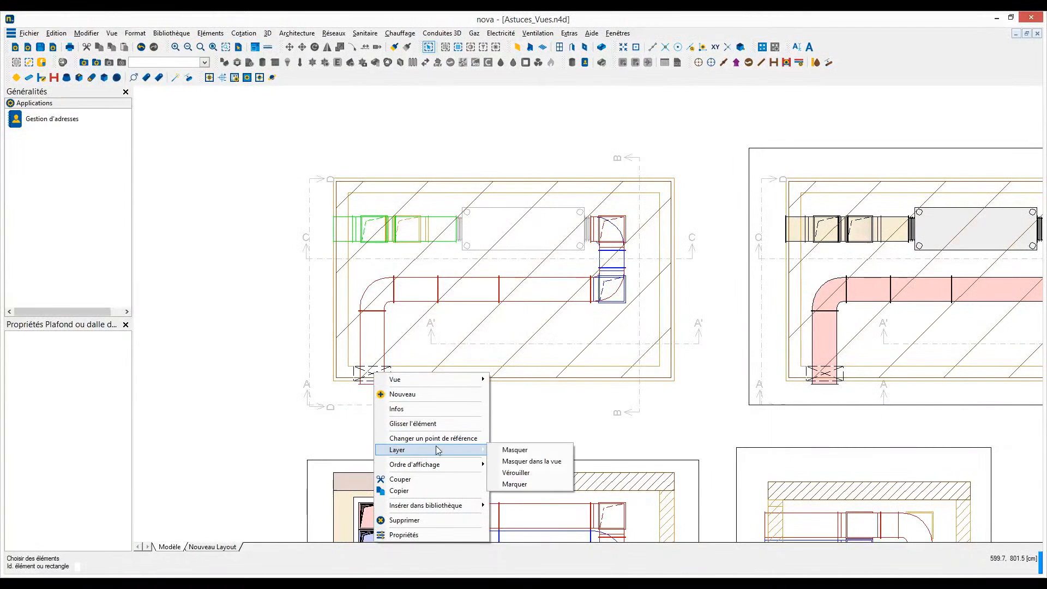
click(518, 463)
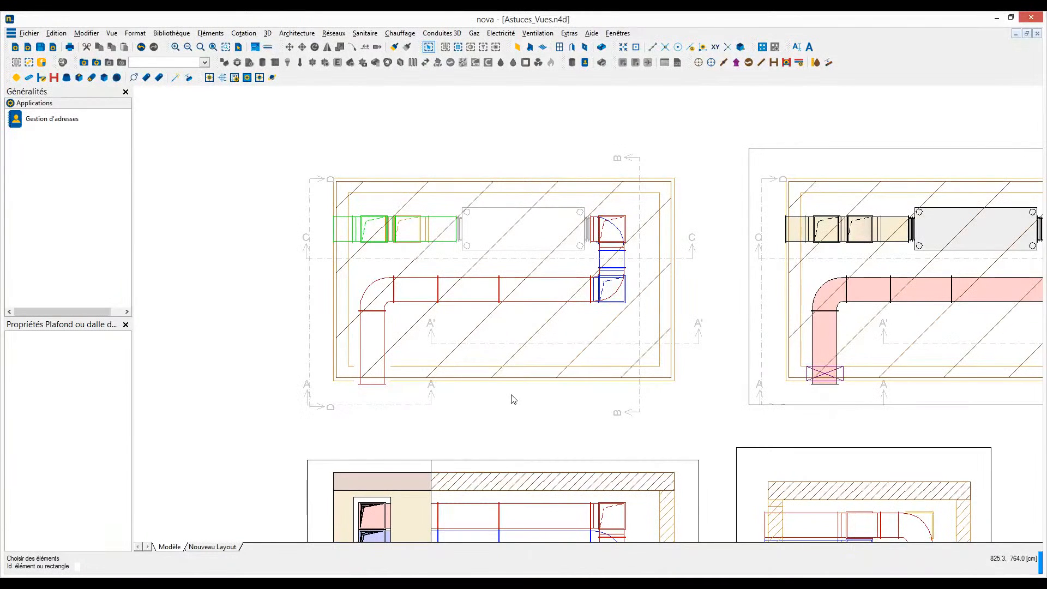
- Make the layer A_Reservations_dans_parois visible again in the main view through its invisible layers list
scroll(513, 400, down, 1)
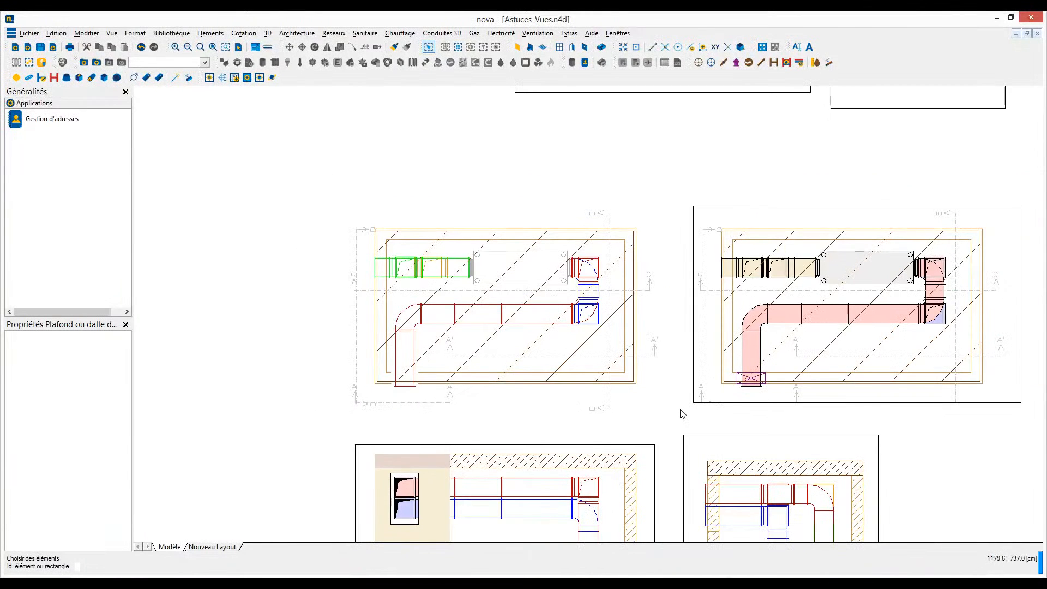
middle_drag(677, 408, 569, 293)
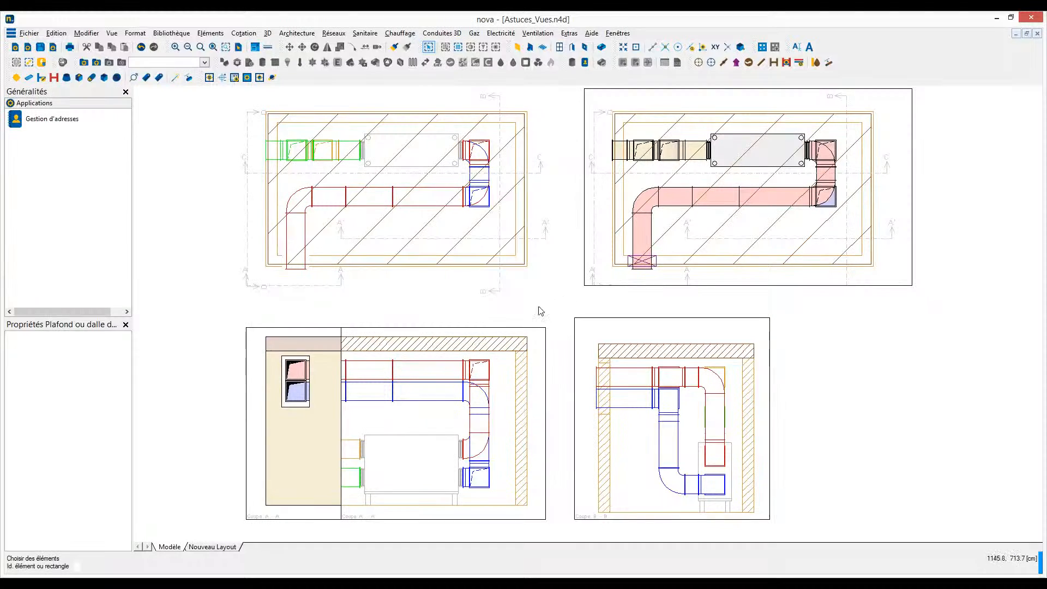
scroll(529, 314, down, 1)
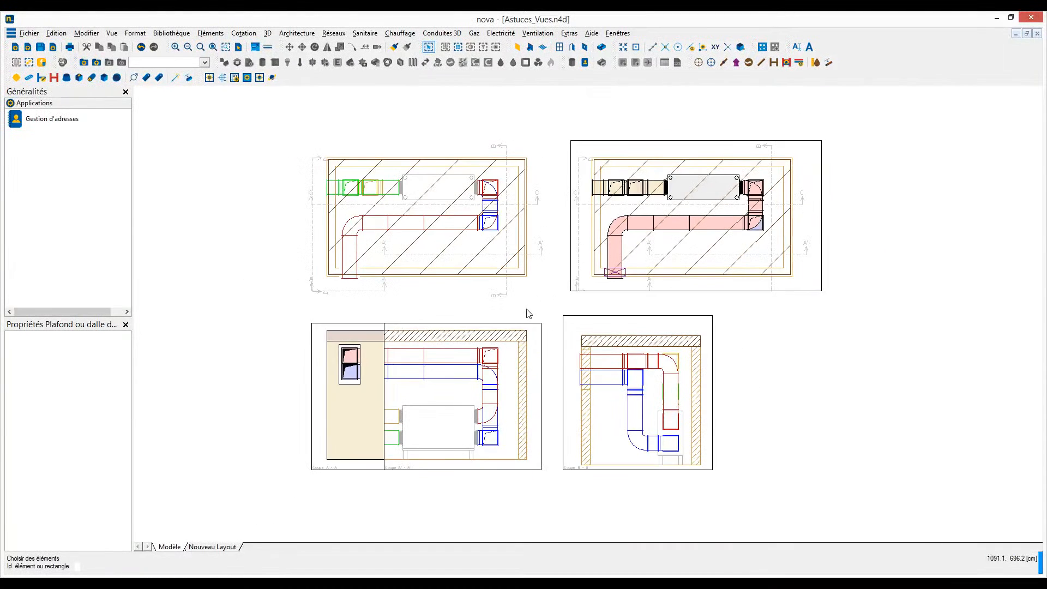
scroll(529, 314, down, 1)
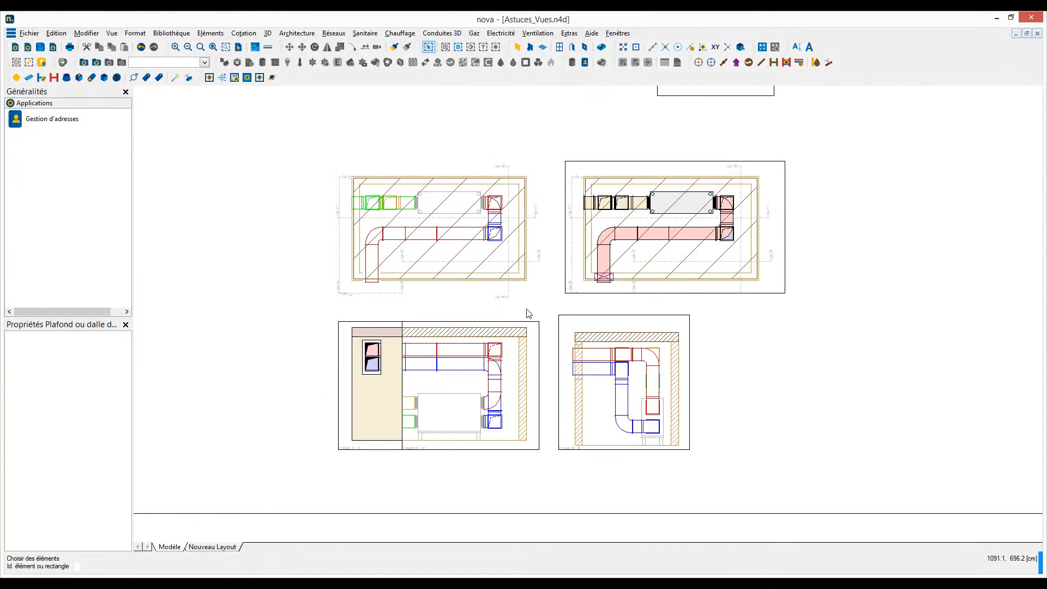
click(493, 515)
right_click(493, 517)
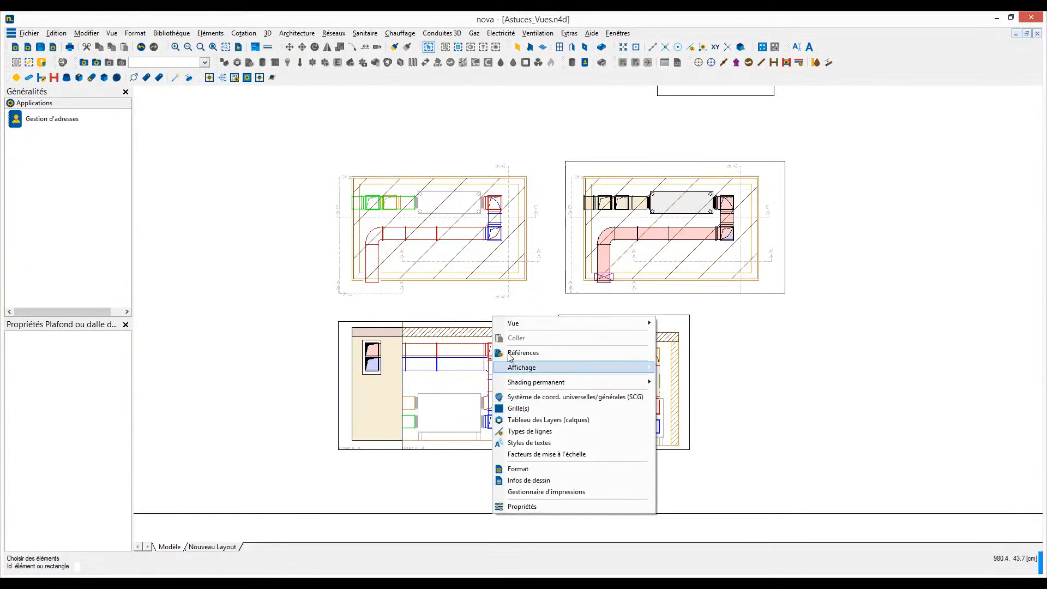
mouse_move(513, 325)
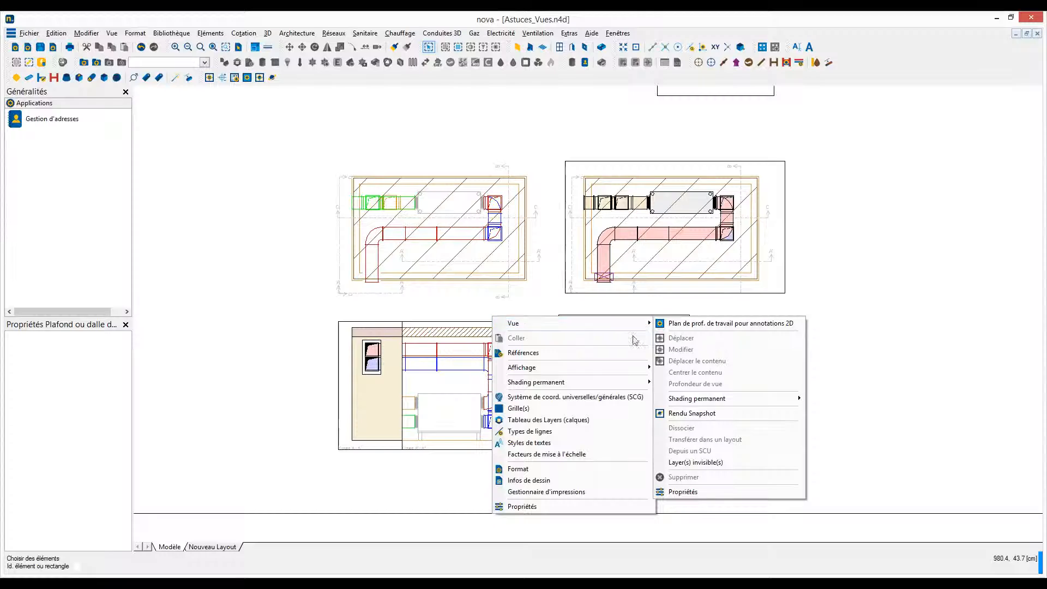
click(675, 463)
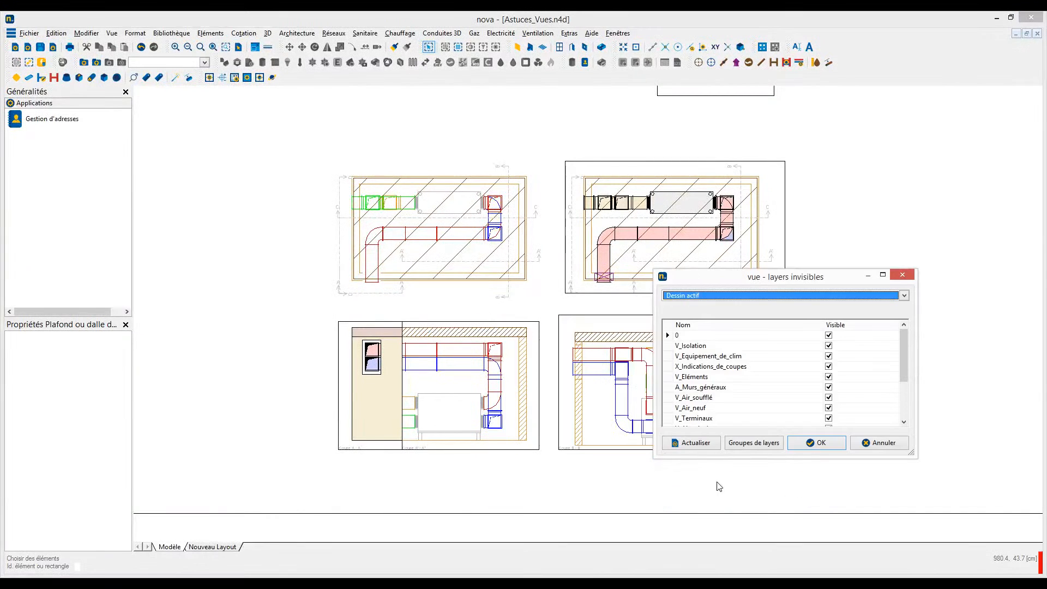
drag(904, 348, 904, 406)
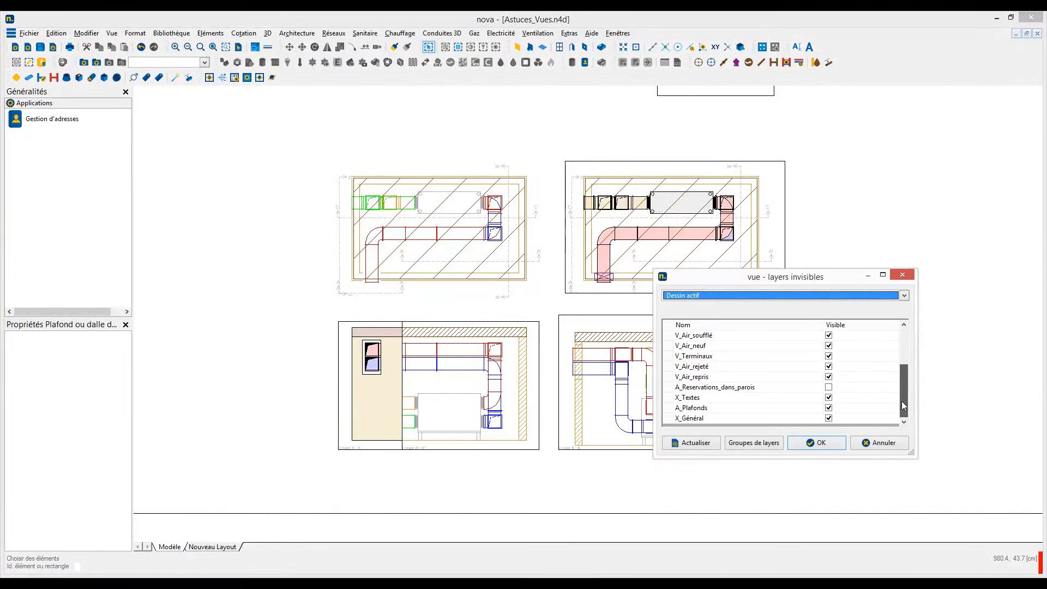
click(829, 387)
click(704, 447)
click(817, 443)
- Enable the "Sortie 3D en vue" property of the hatched ceiling slab in the main plan view
scroll(740, 367, down, 3)
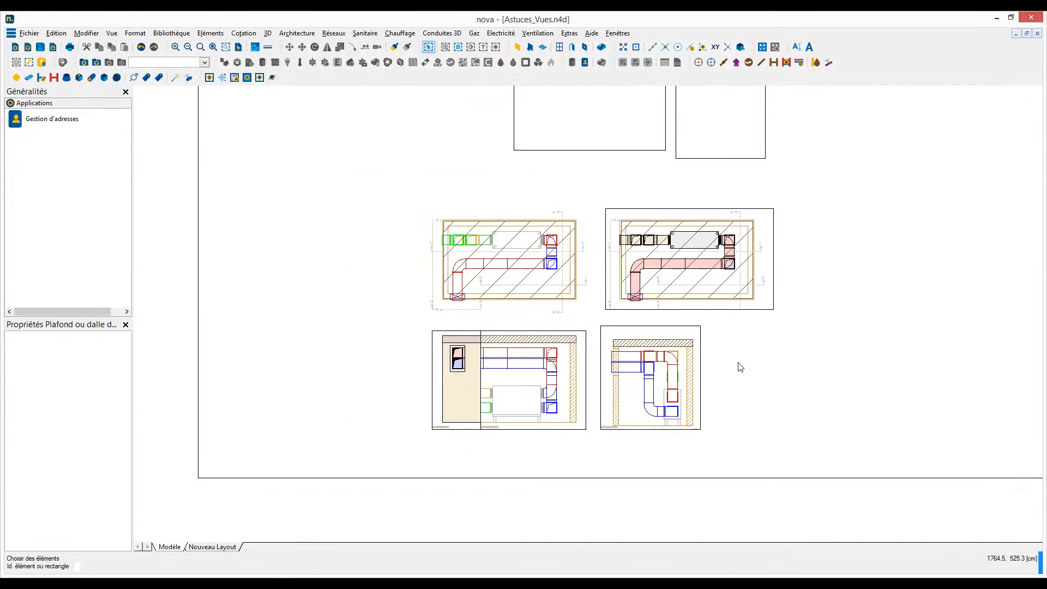
middle_drag(743, 365, 675, 411)
scroll(675, 412, up, 1)
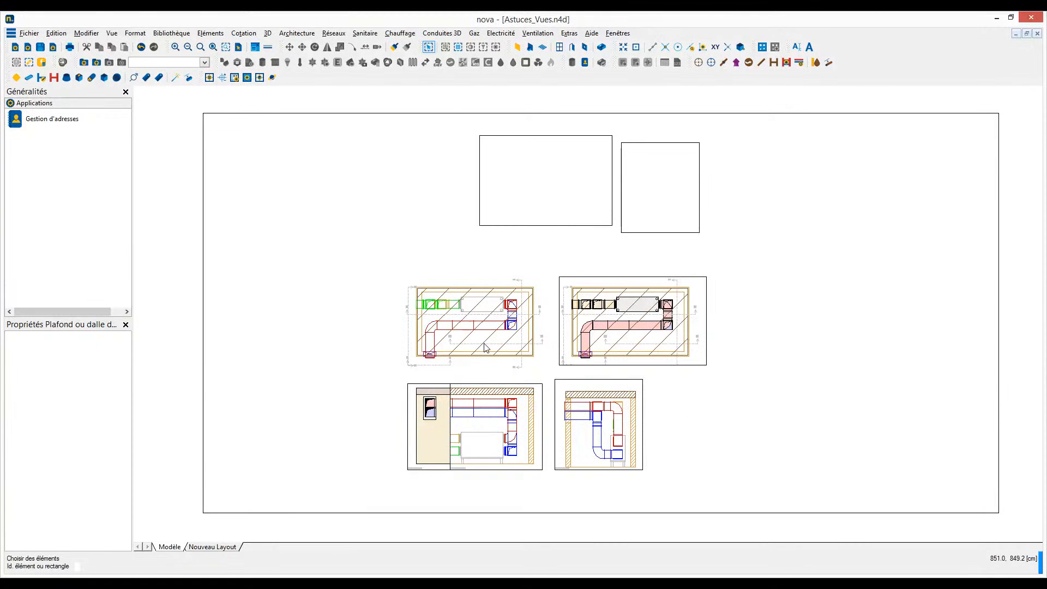
scroll(482, 351, up, 2)
scroll(482, 347, up, 1)
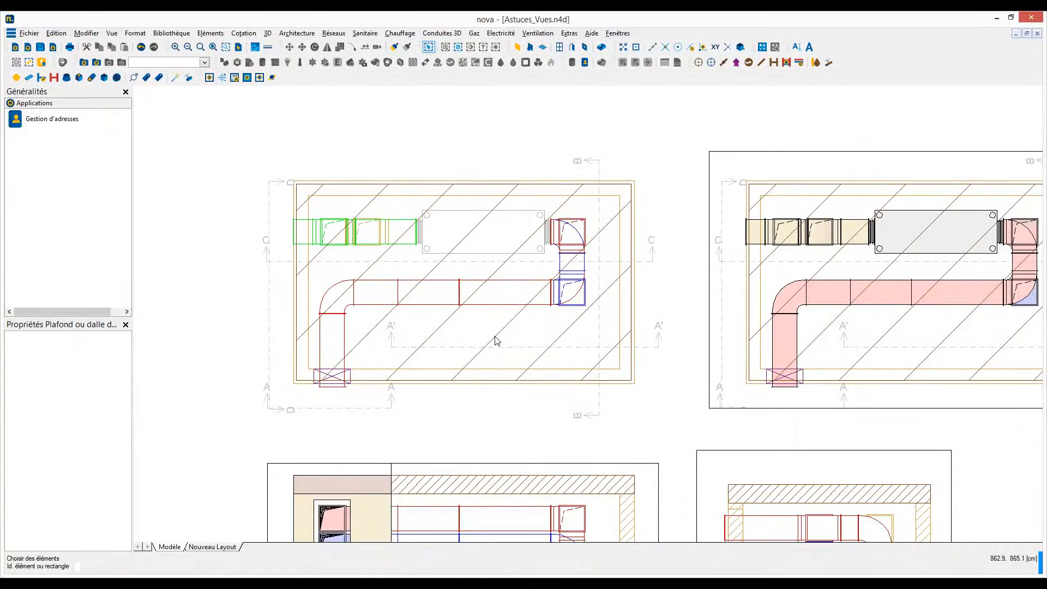
click(497, 341)
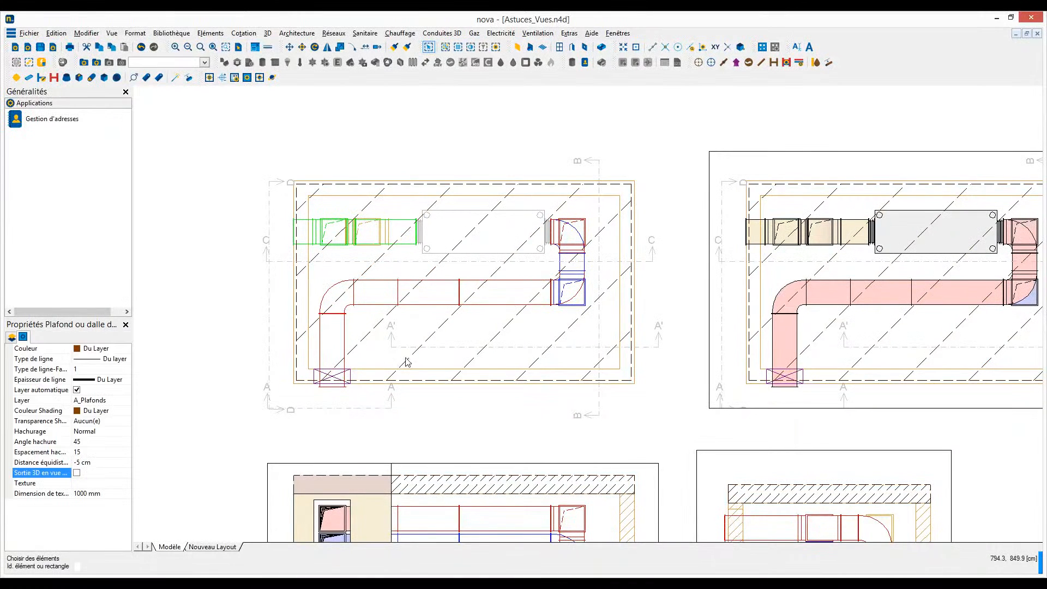
click(77, 473)
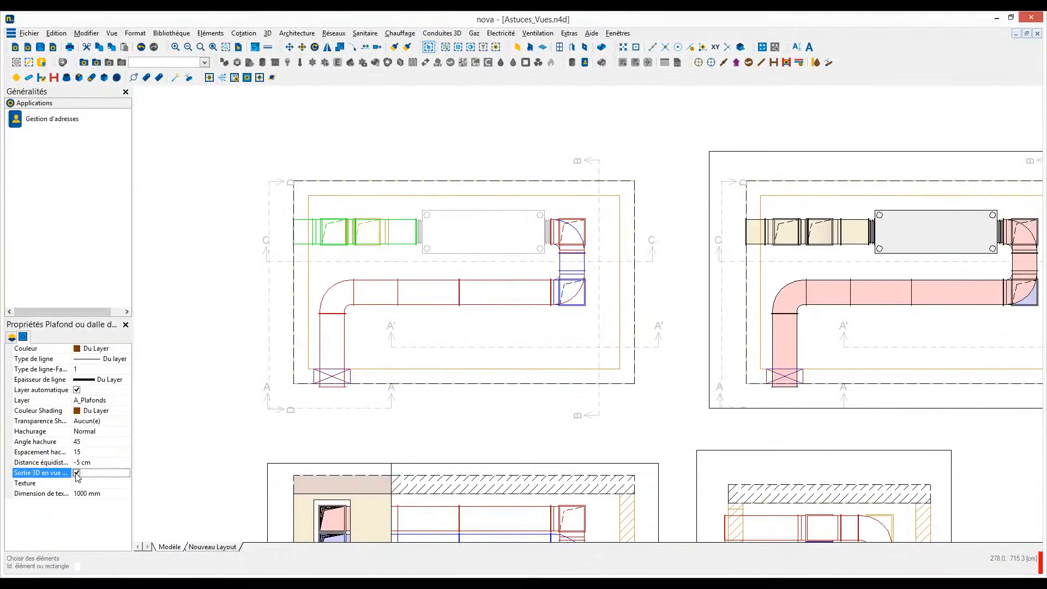
click(717, 431)
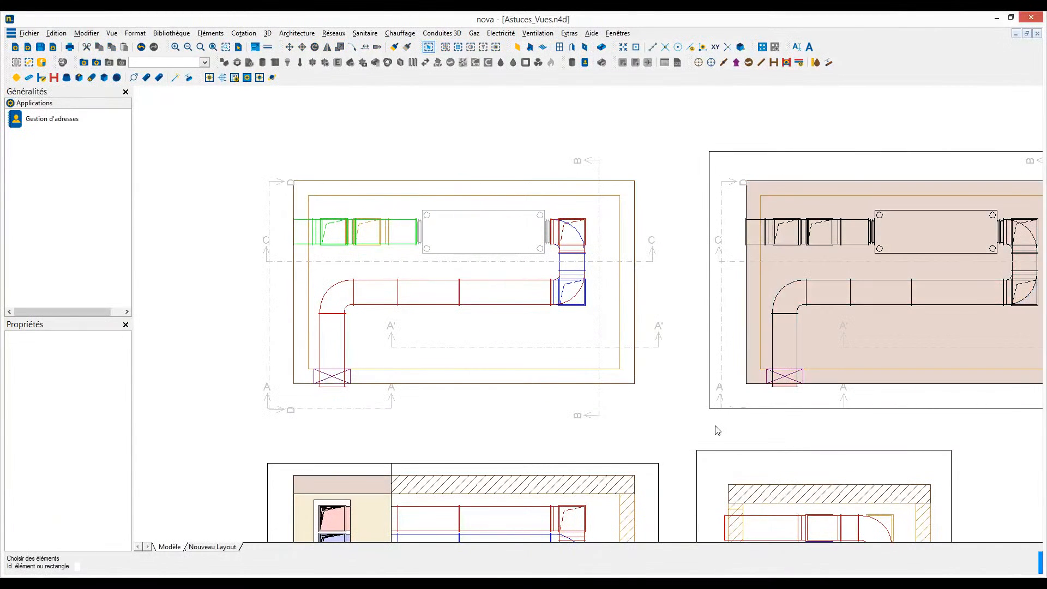
- Turn on the "Plafonds/dalles transparents" option under Surfaces 3D in the drawing's properties
middle_drag(847, 431, 510, 423)
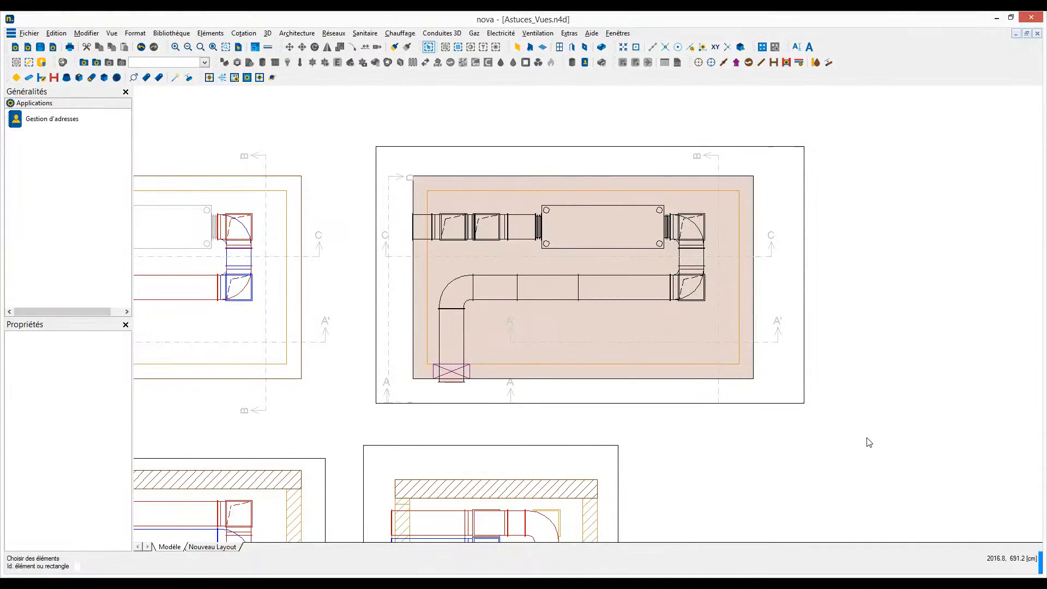
right_click(857, 358)
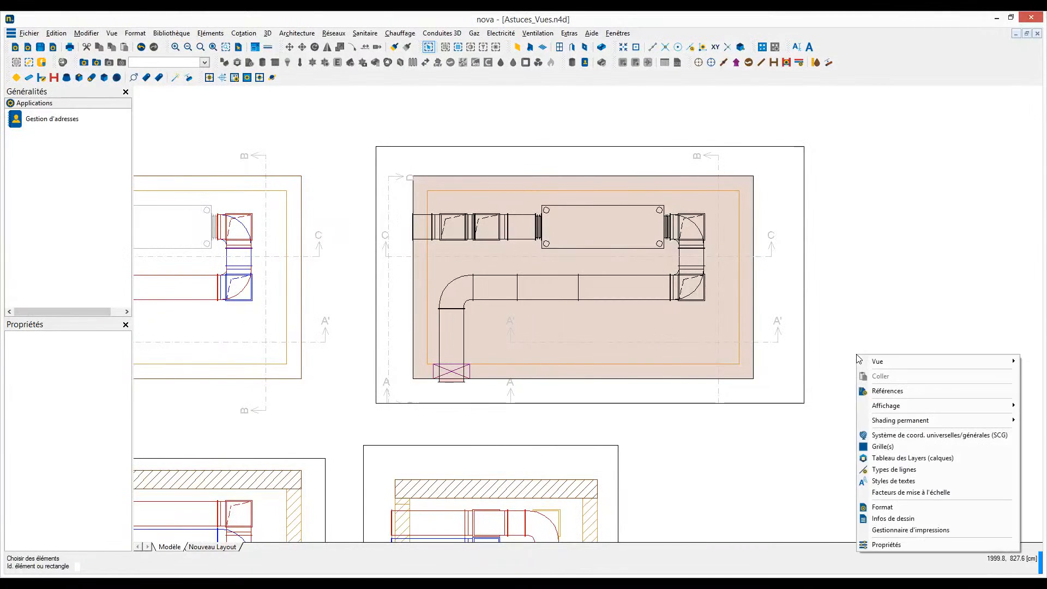
click(881, 546)
drag(629, 279, 629, 362)
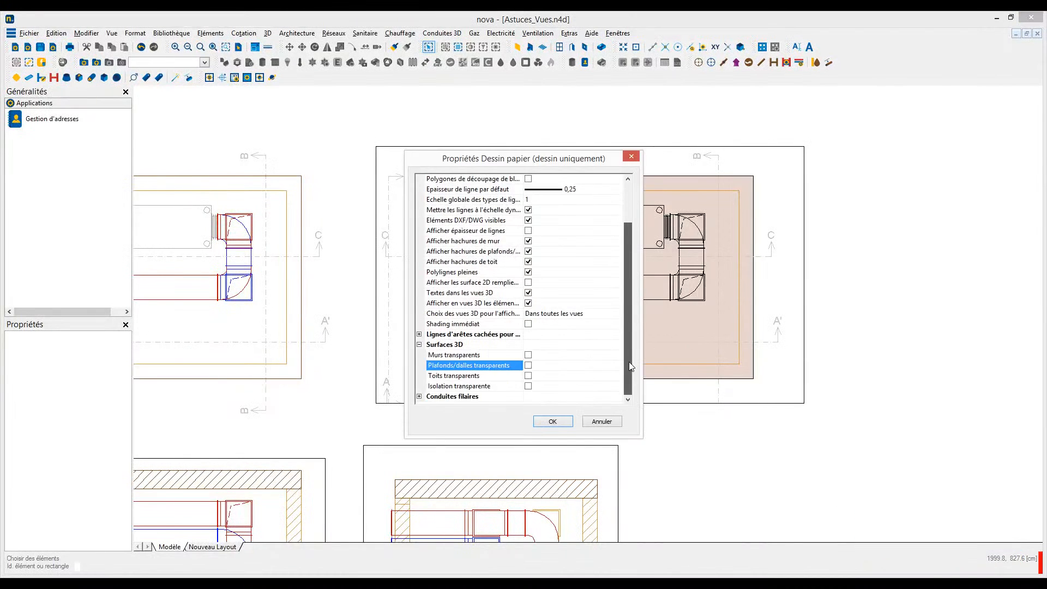
click(530, 366)
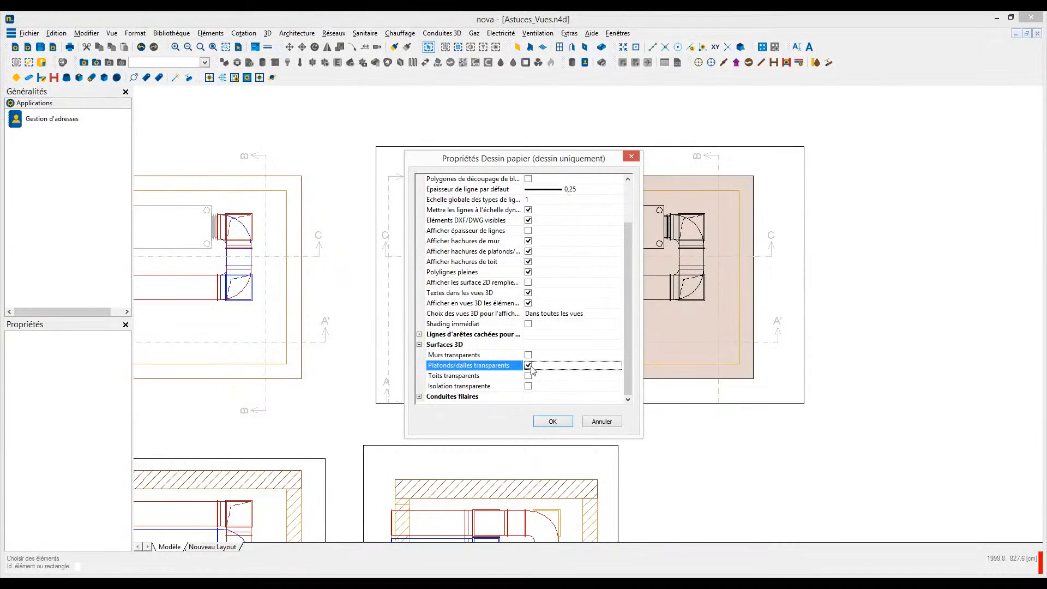
click(552, 421)
click(543, 355)
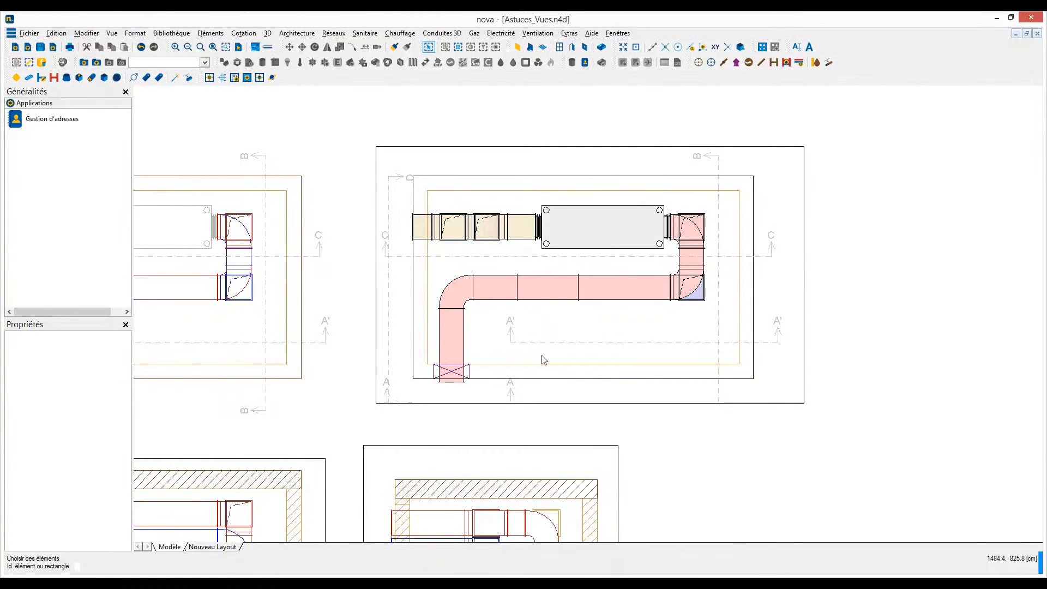
- Set the grid's zero point at the upper-right corner of the hatched ceiling slab in section Coupe A' - A'
scroll(543, 360, down, 4)
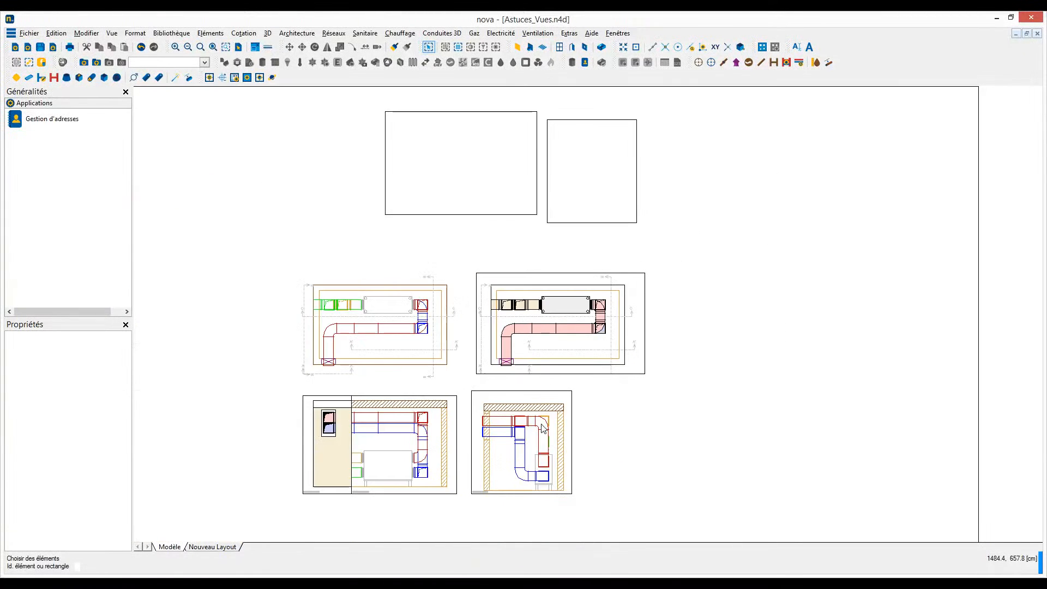
middle_drag(540, 442, 614, 381)
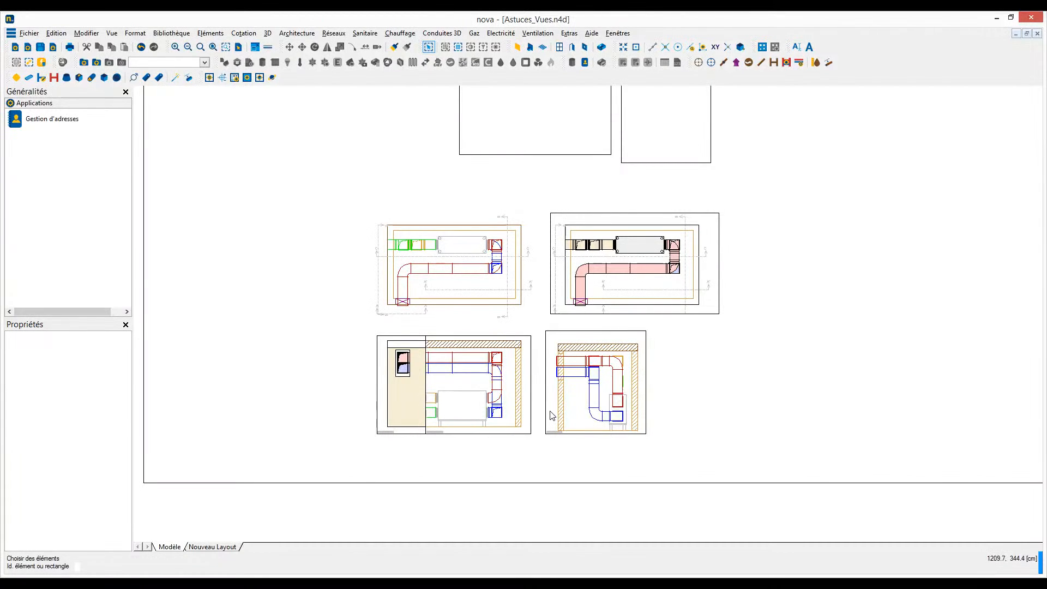
scroll(553, 415, up, 3)
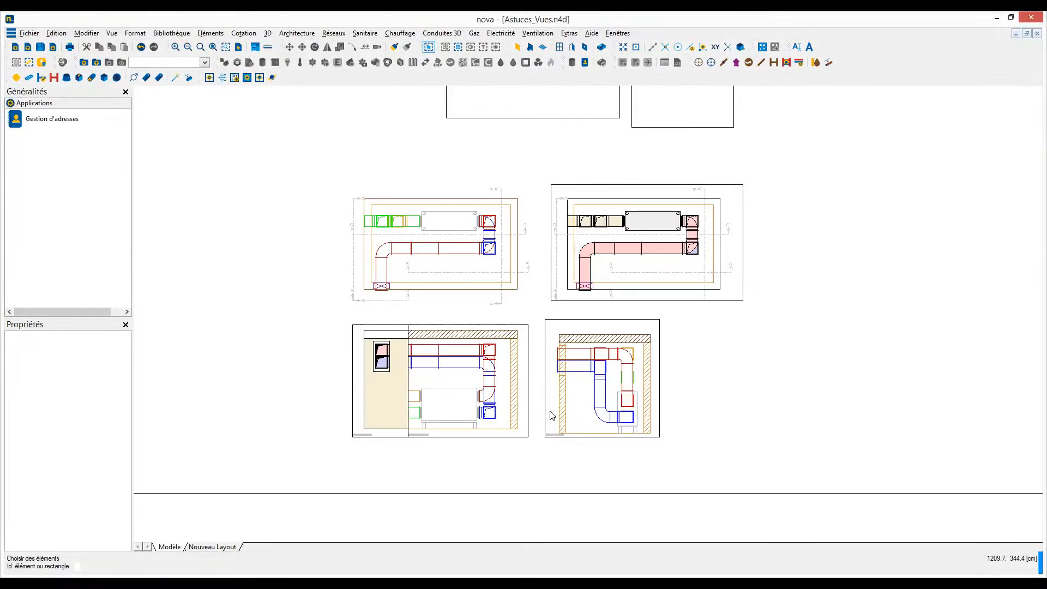
middle_drag(570, 372, 580, 388)
scroll(564, 398, up, 1)
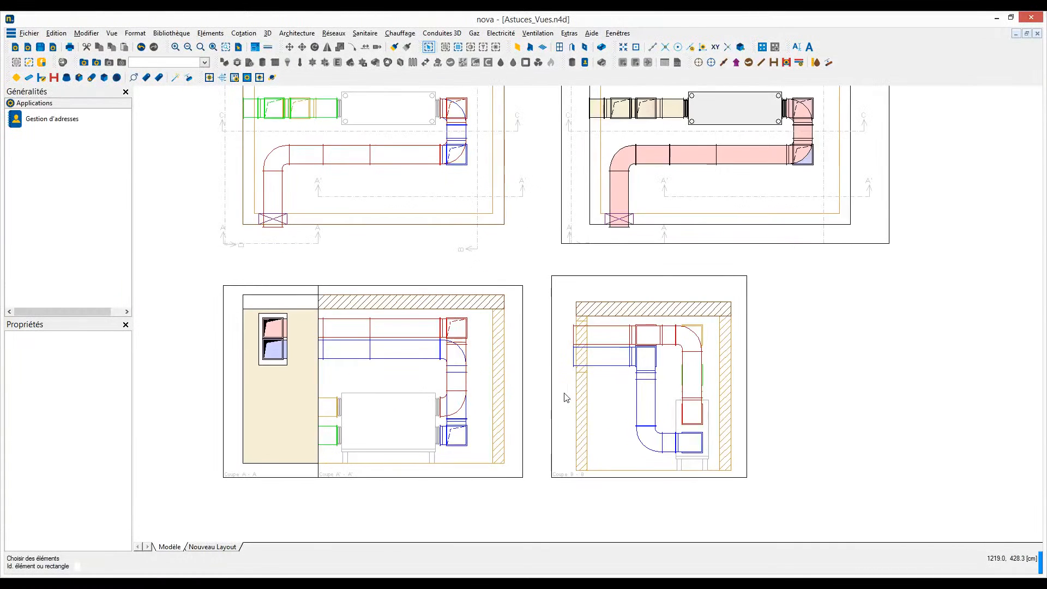
right_click(822, 314)
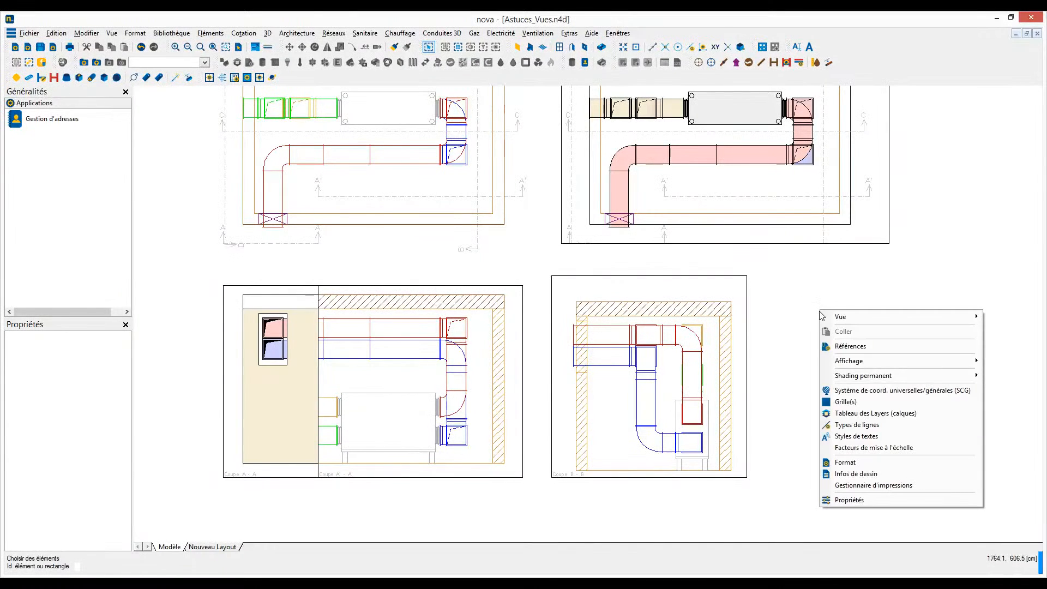
click(837, 406)
drag(480, 236, 758, 279)
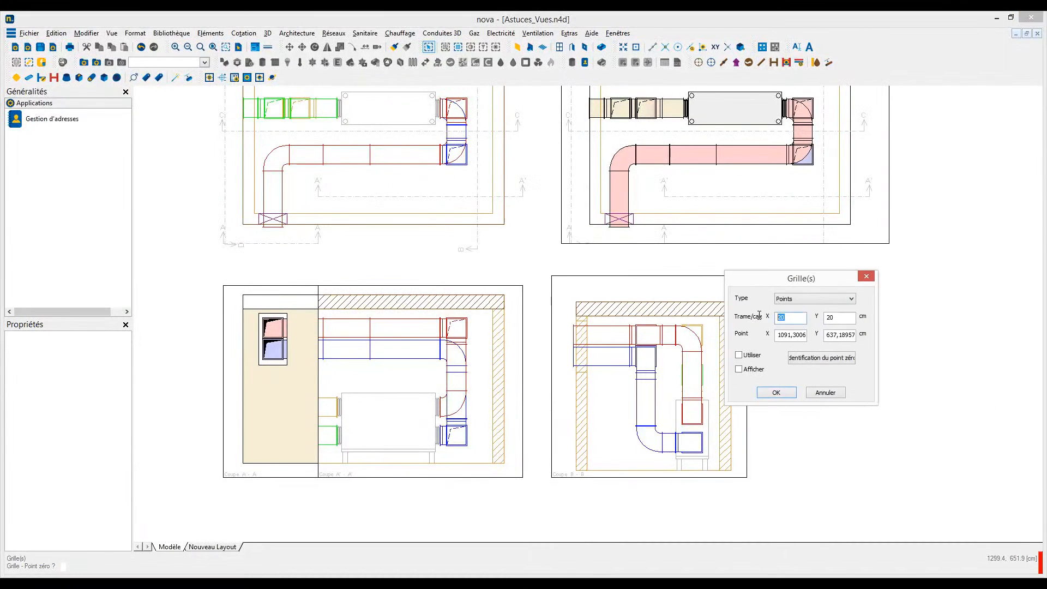
click(812, 359)
scroll(508, 303, up, 6)
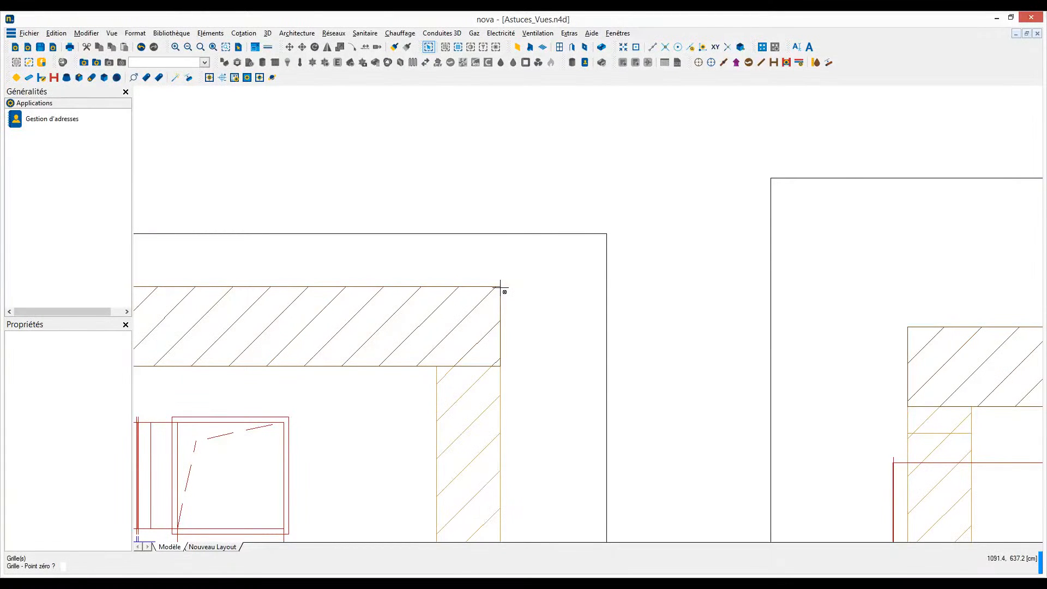
click(500, 287)
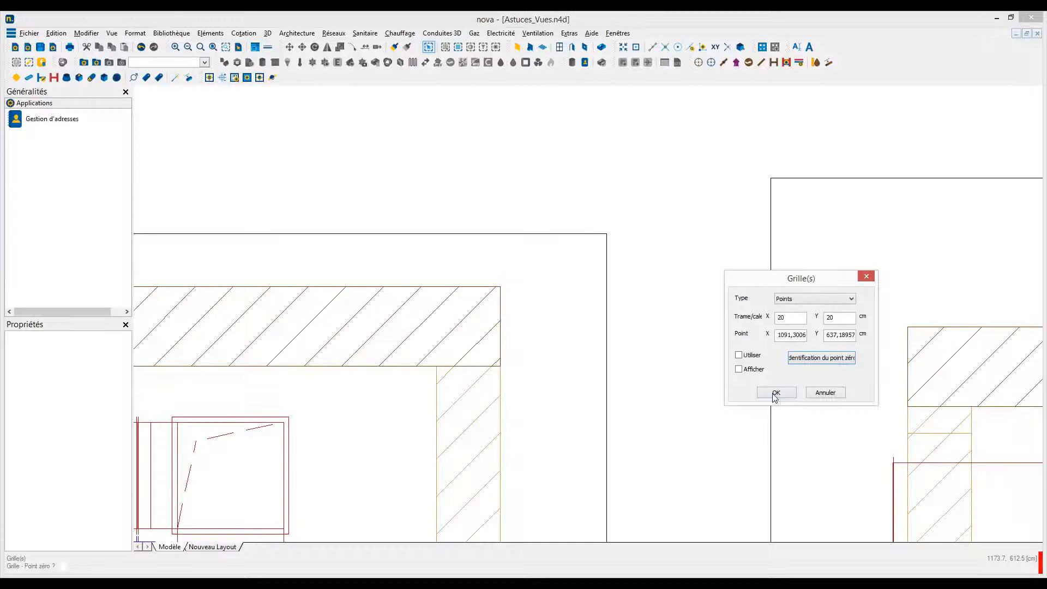
- Enable both "Utiliser" and "Afficher" for the point grid and apply the settings
click(739, 370)
click(740, 356)
click(777, 393)
- Resize the Coupe B - B view frame on the grid, aligning its upper edge with Coupe A' - A' and lowering its bottom edge
scroll(680, 341, down, 6)
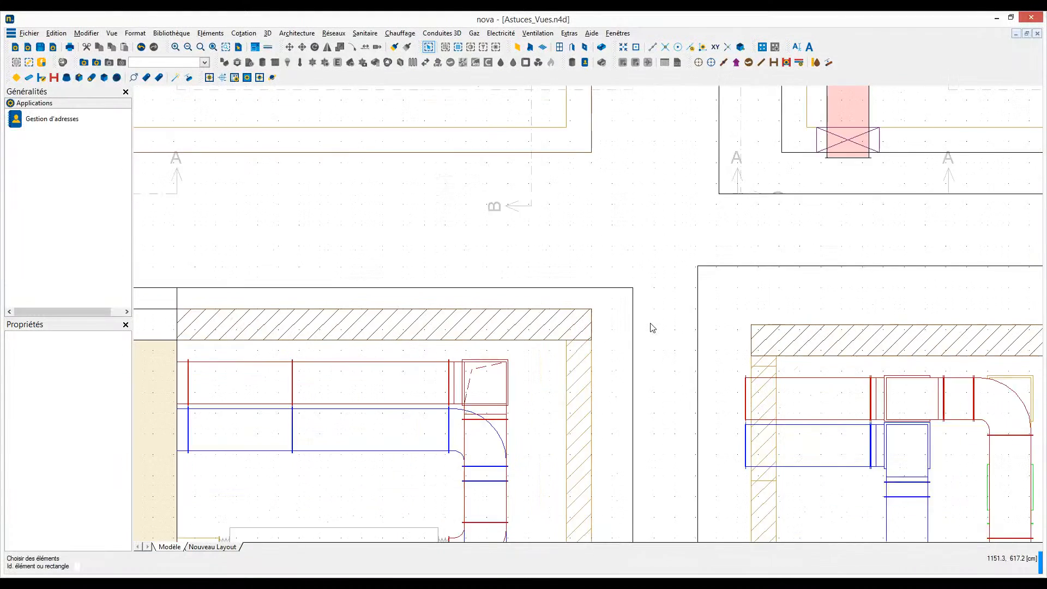
scroll(626, 260, down, 2)
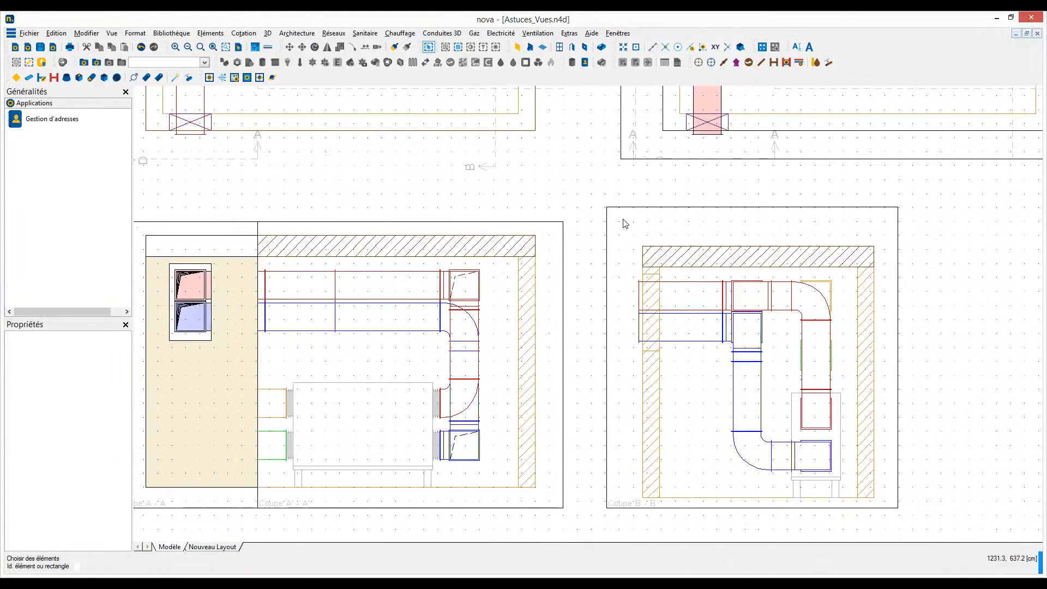
double_click(609, 208)
click(607, 207)
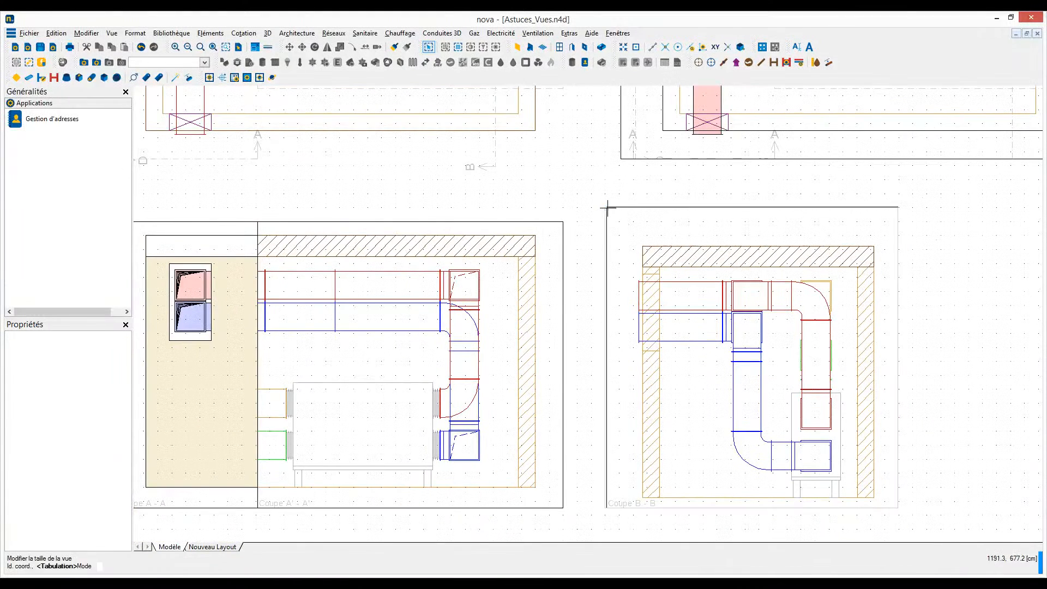
click(620, 221)
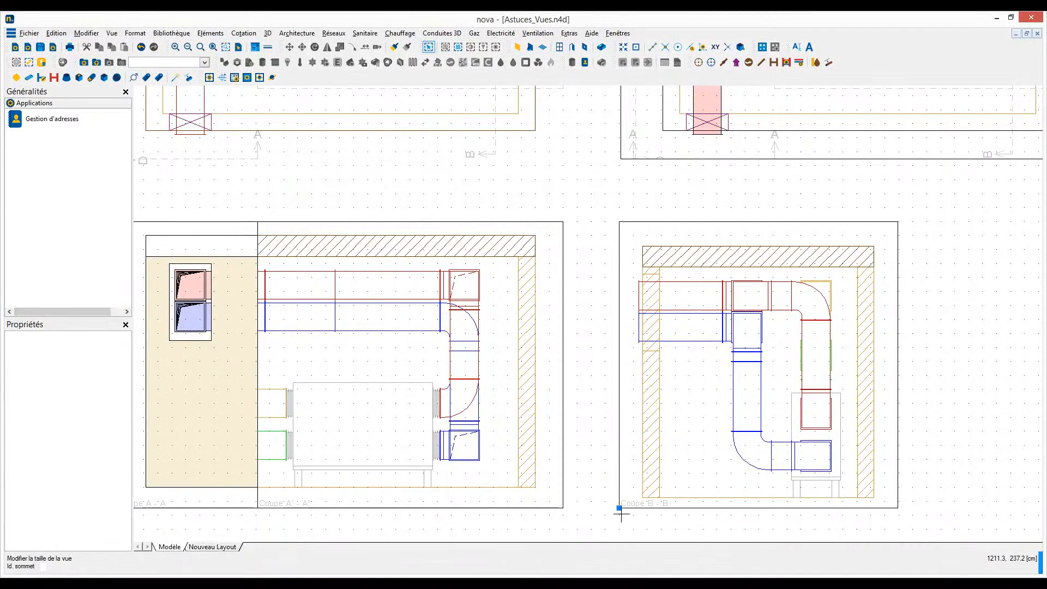
click(619, 508)
click(615, 508)
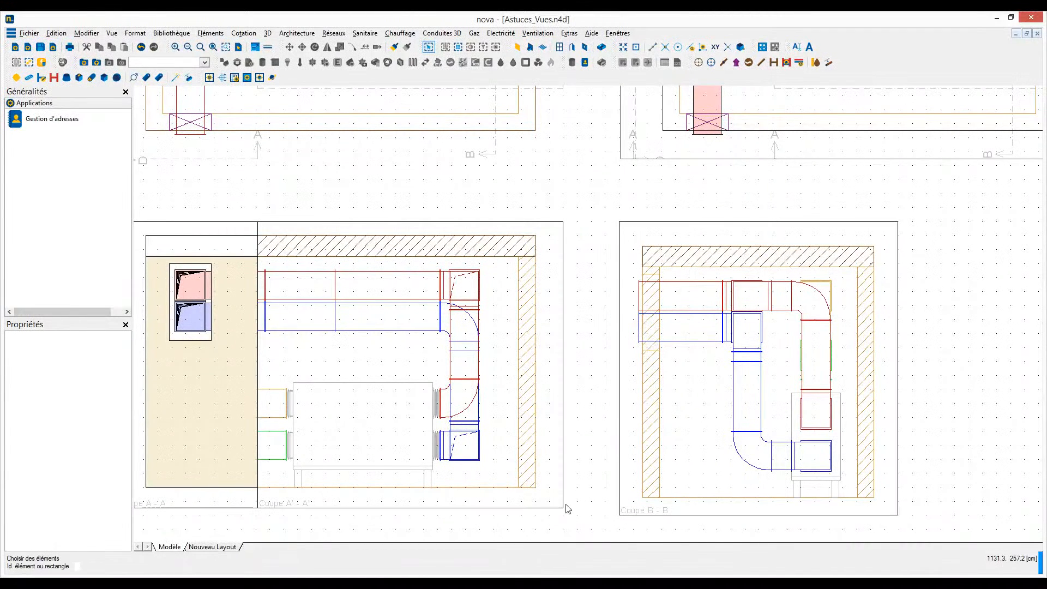
- Lower the bottom edges of the Coupe A' - A' and Coupe A - A view frames to the bottom level of Coupe B - B
click(564, 508)
click(563, 513)
key(Escape)
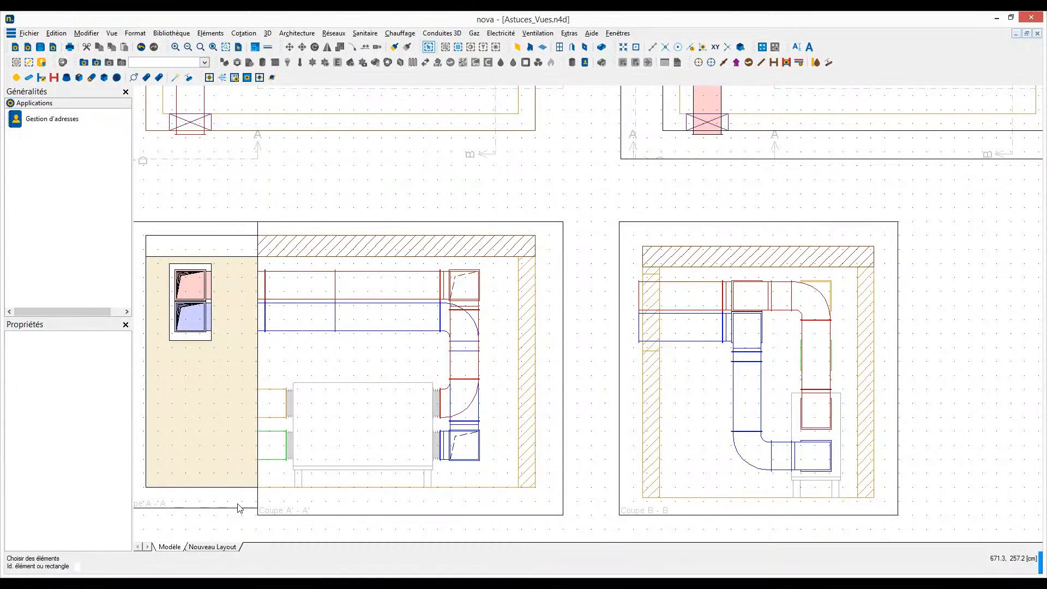
click(237, 508)
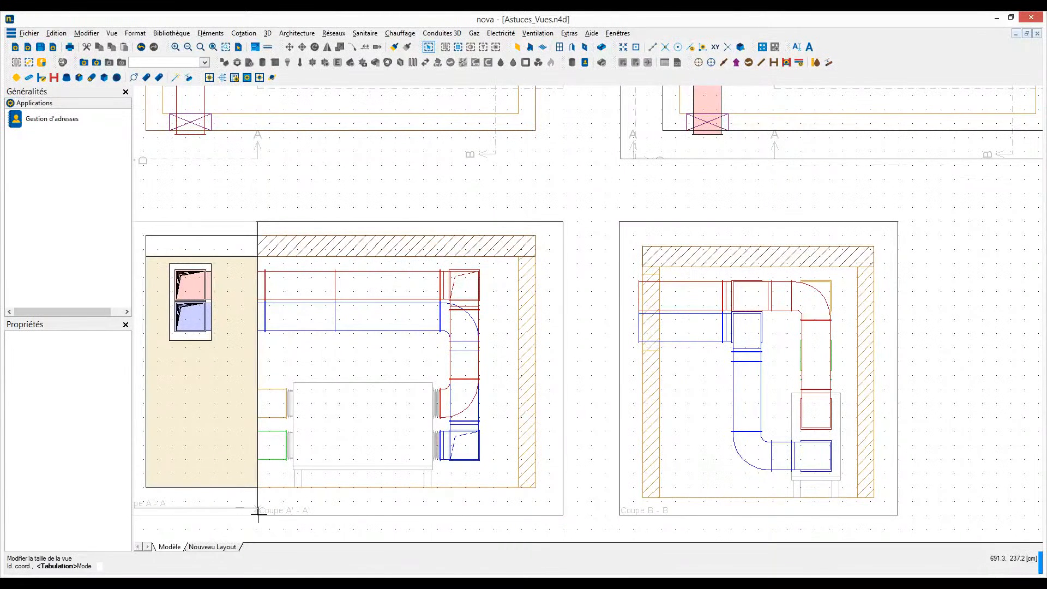
click(260, 514)
key(Escape)
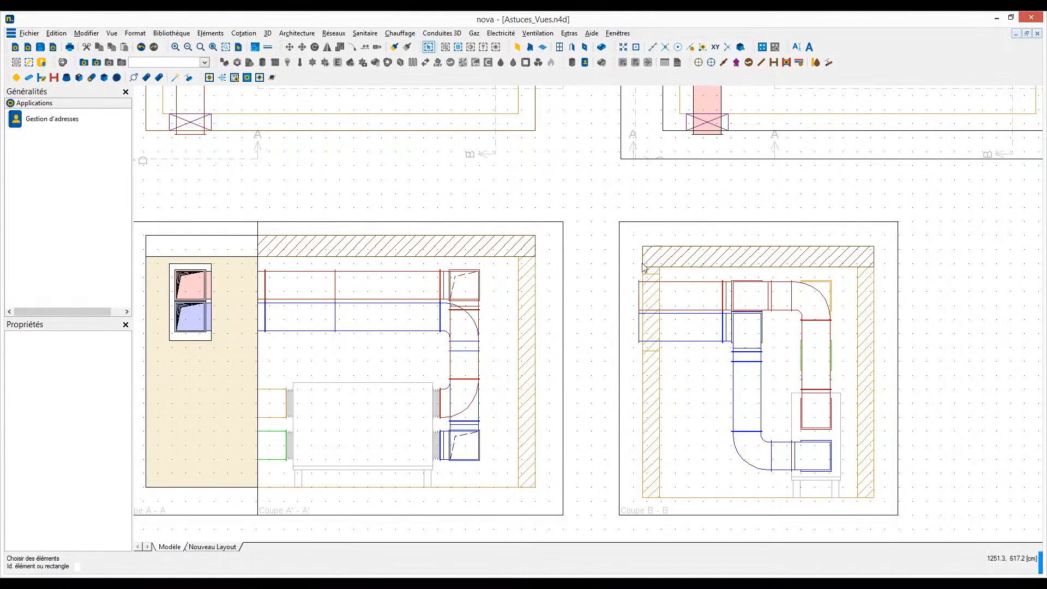
- Move the content of view Coupe B - B up and left to the adjacent grid point, level with the slab in Coupe A' - A'
middle_drag(634, 260, 627, 240)
scroll(625, 238, up, 2)
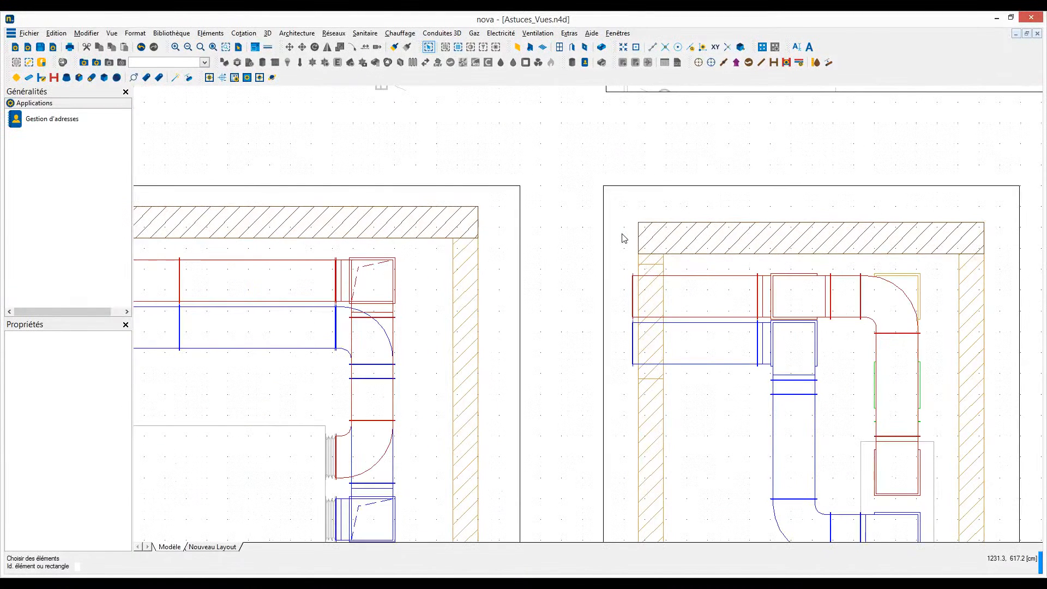
middle_drag(623, 234, 616, 187)
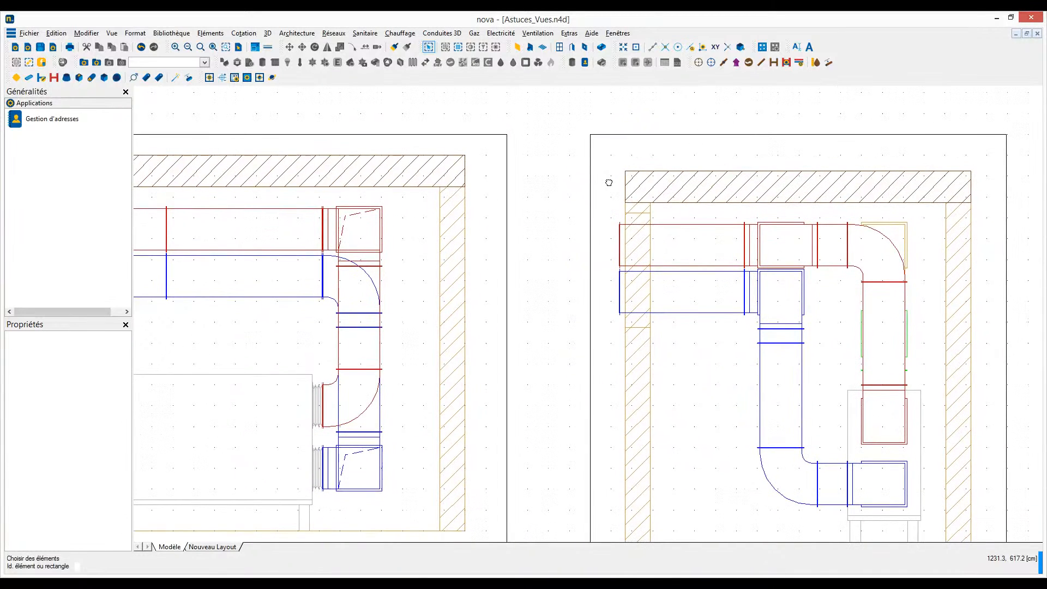
right_click(629, 137)
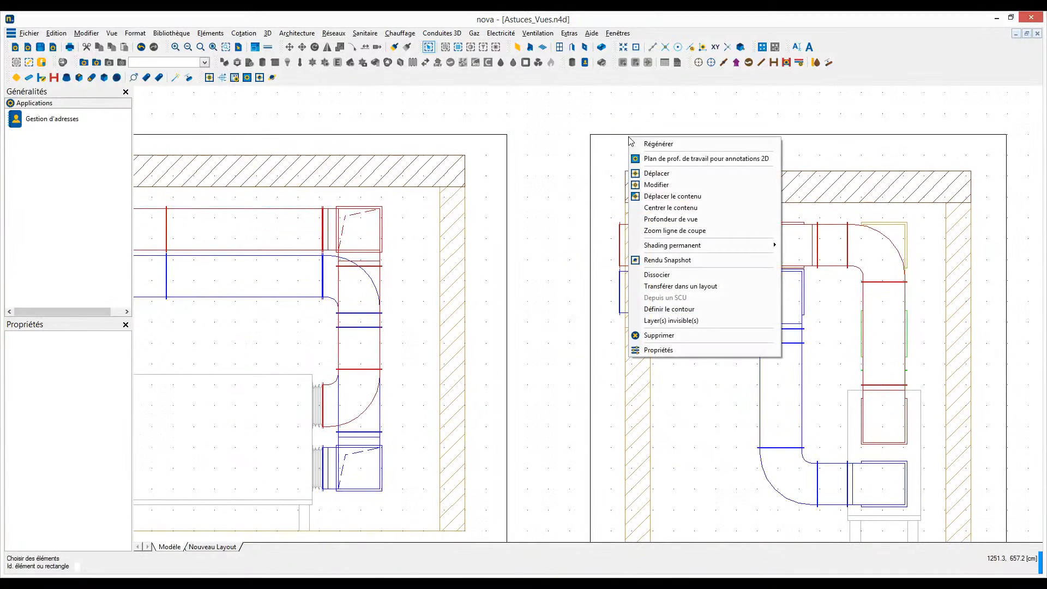
click(655, 209)
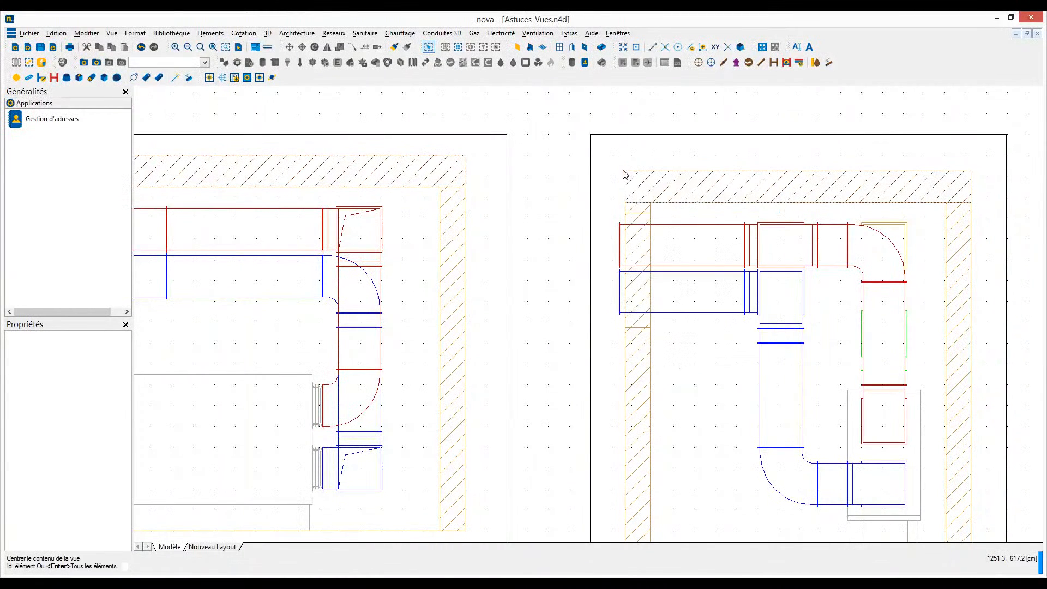
right_click(622, 140)
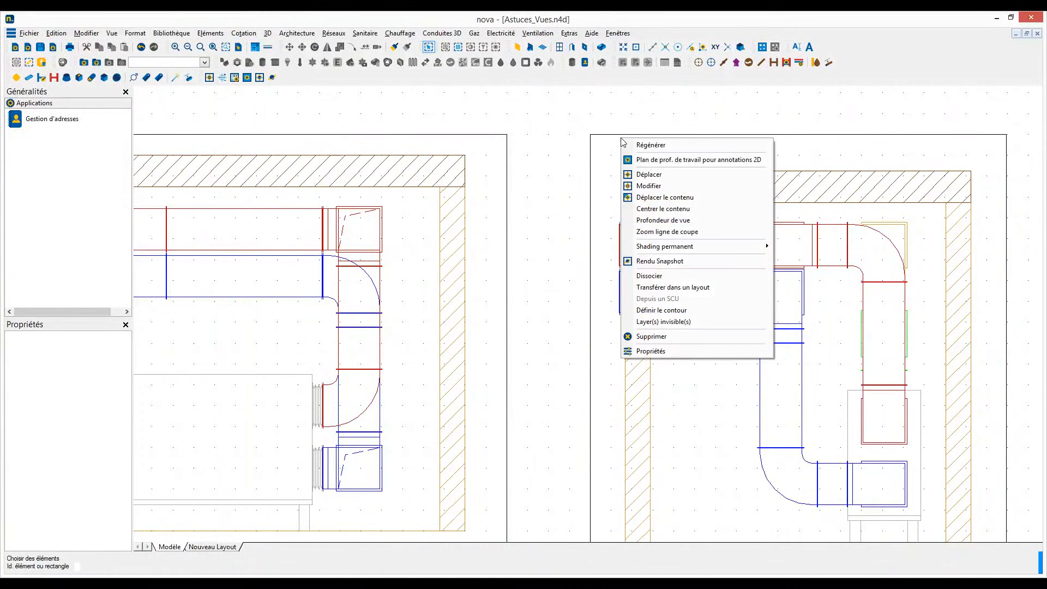
click(643, 197)
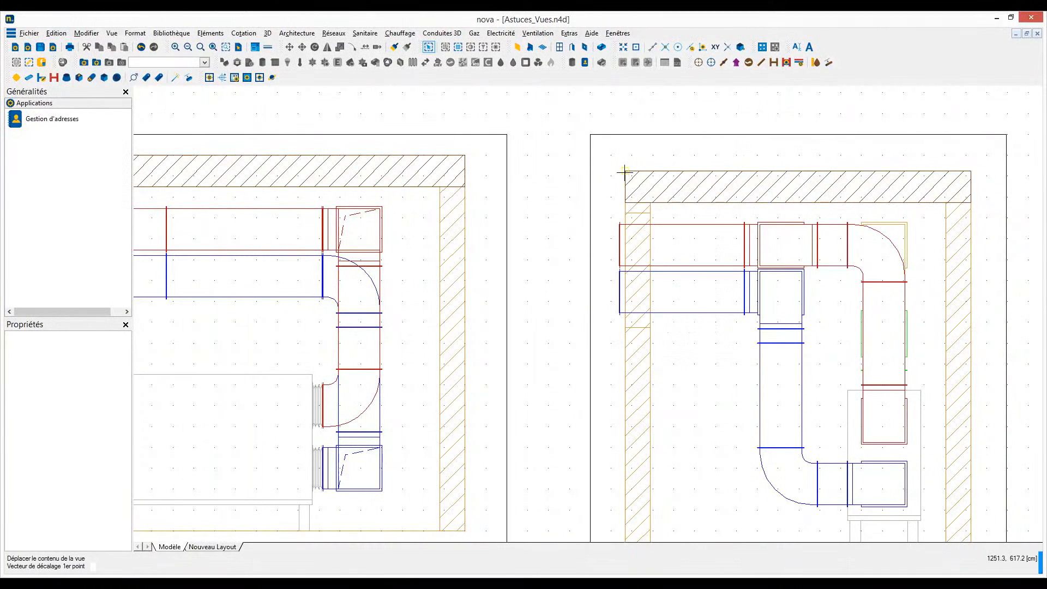
click(625, 173)
click(610, 160)
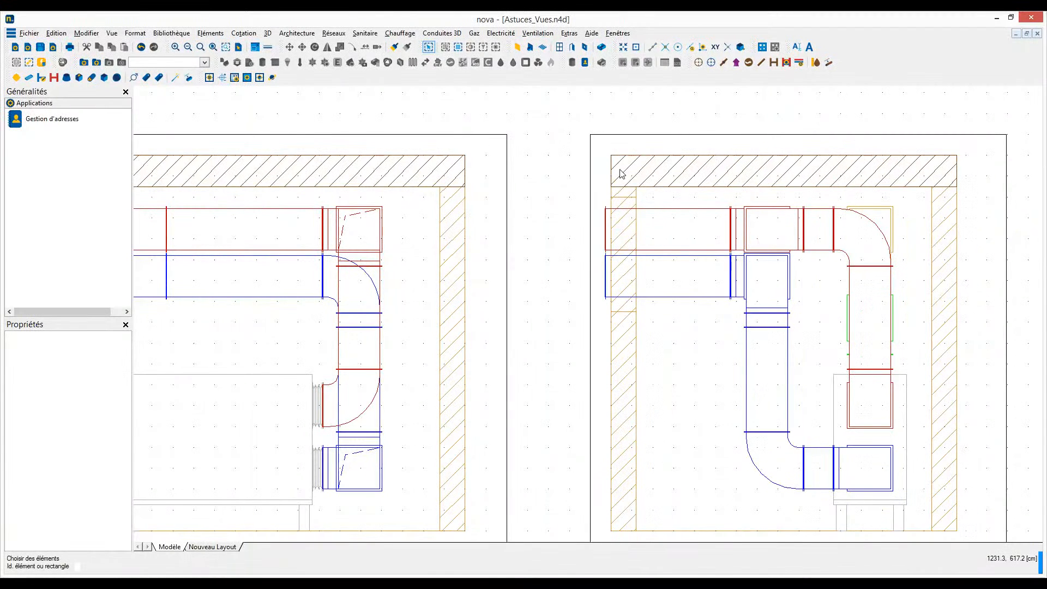
- Check the alignment of section views Coupe A - A, Coupe A' - A' and Coupe B - B with each other and the plan views
scroll(622, 173, down, 2)
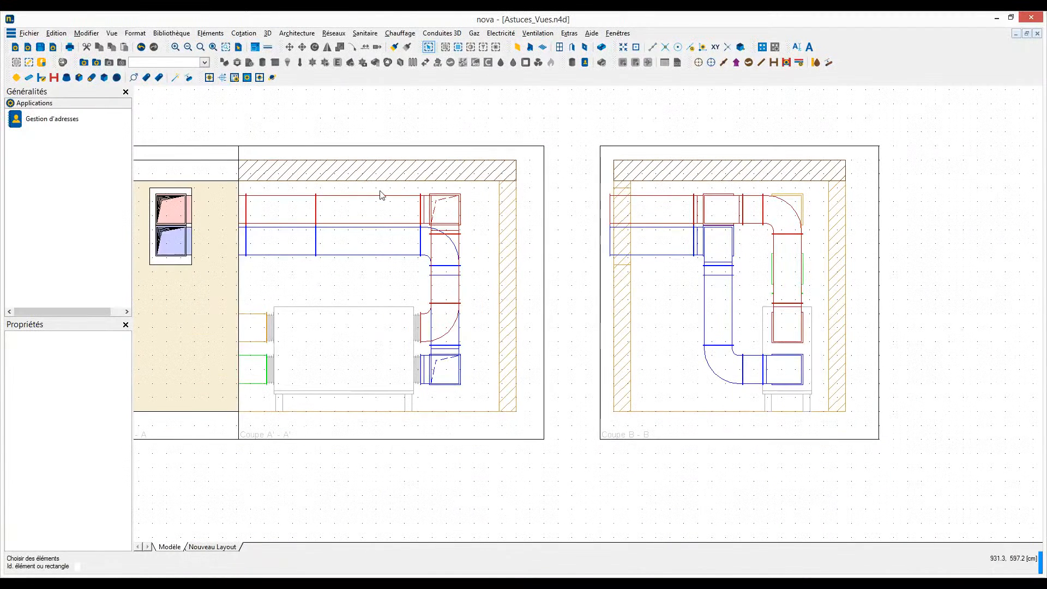
middle_drag(375, 198, 563, 203)
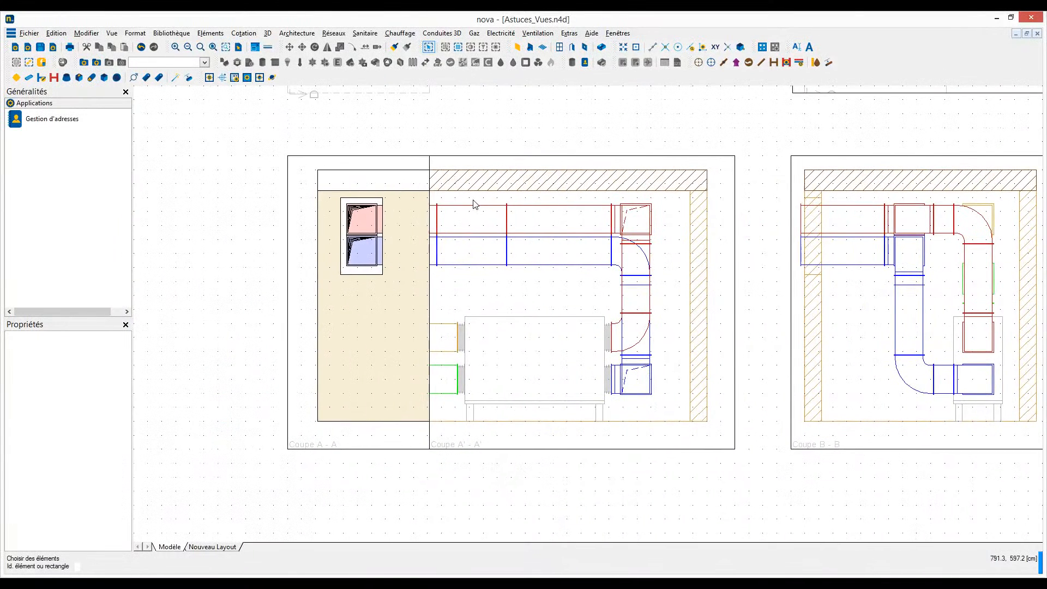
scroll(474, 204, up, 1)
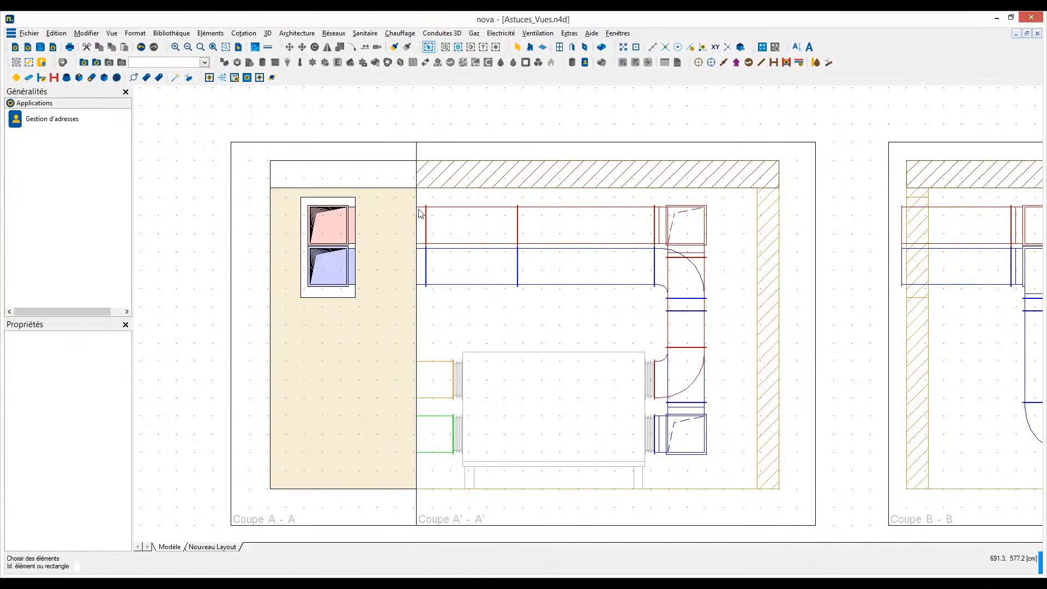
scroll(418, 209, down, 2)
scroll(452, 184, down, 2)
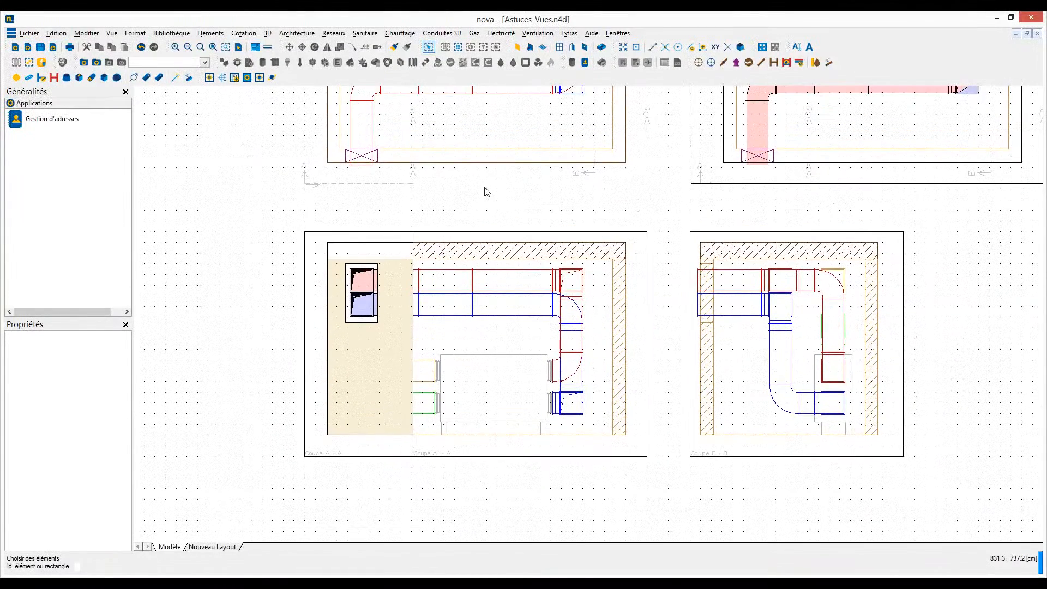
middle_drag(487, 190, 479, 218)
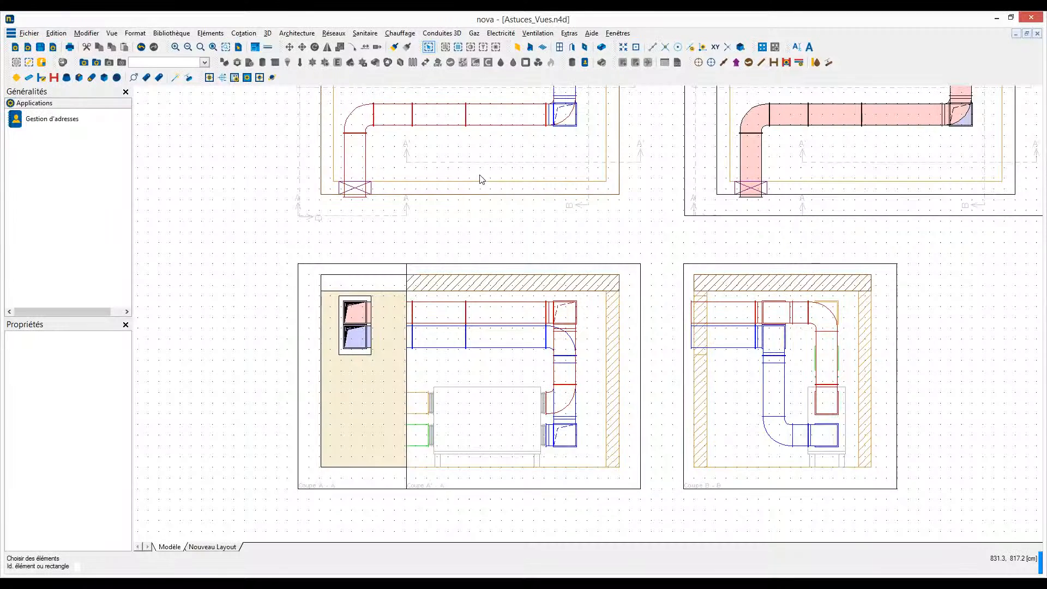
middle_drag(479, 177, 477, 216)
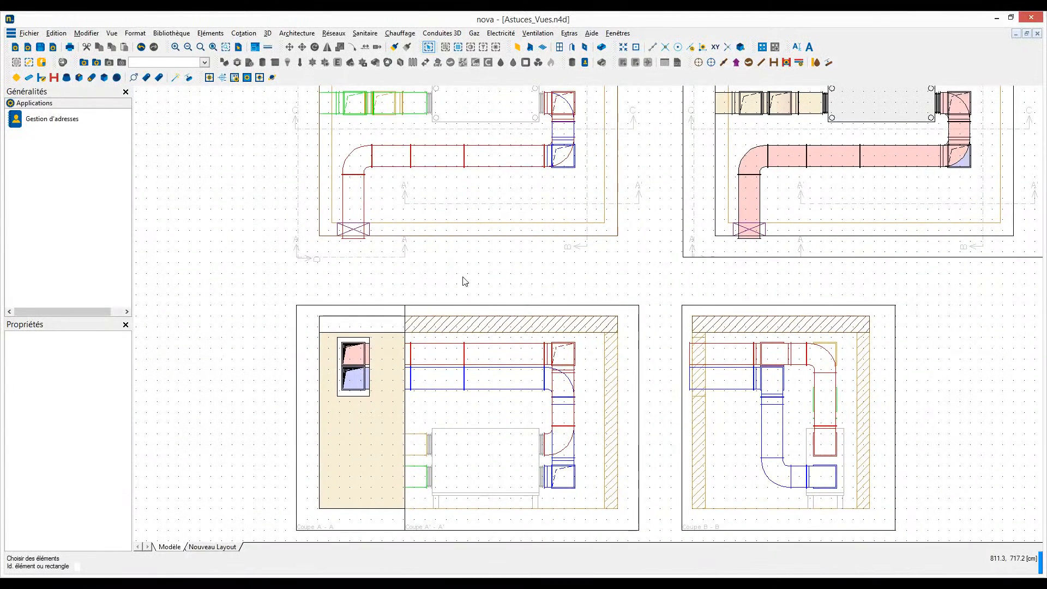
middle_drag(462, 271, 458, 203)
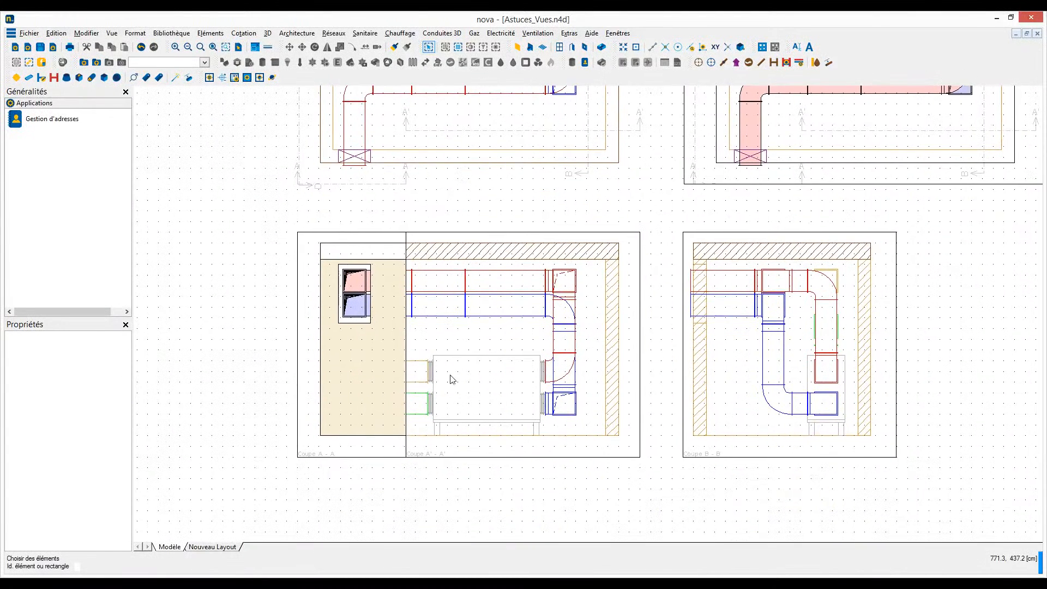
- Inspect the left and right section text properties of view Coupe A' - A' that form its label
scroll(419, 470, up, 3)
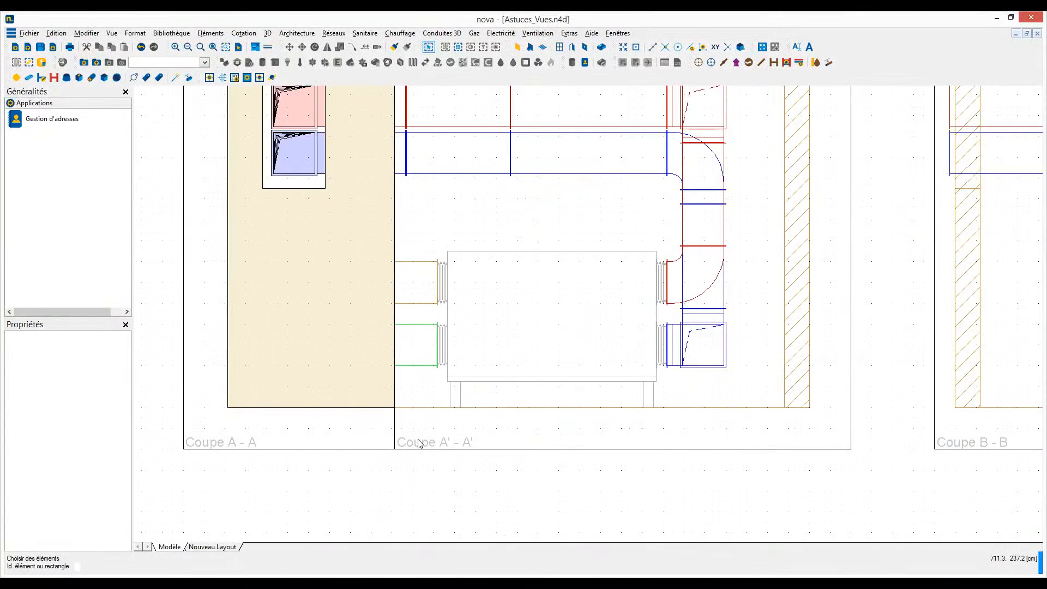
click(420, 444)
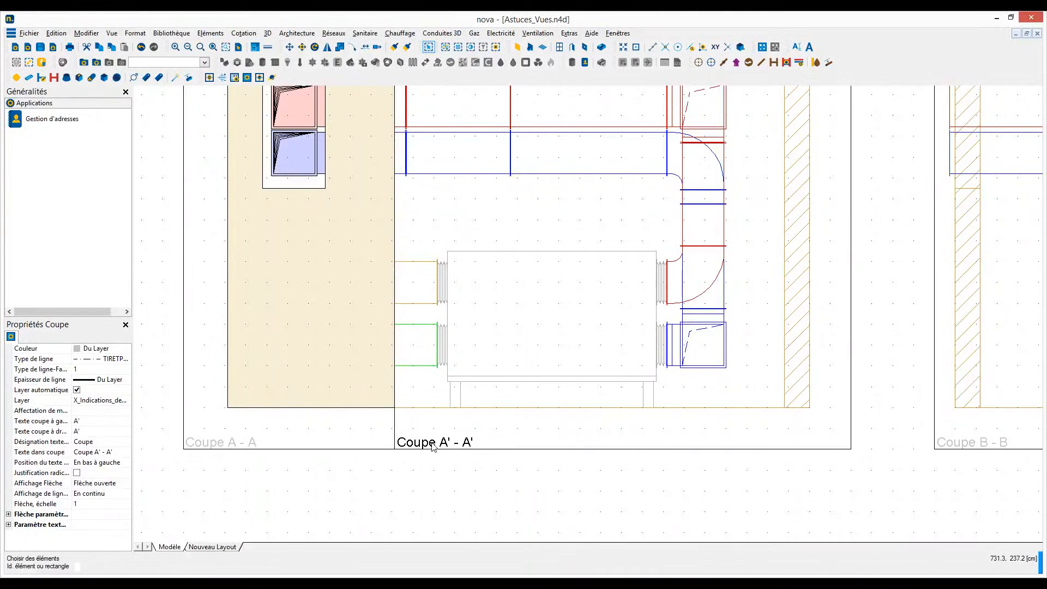
click(80, 421)
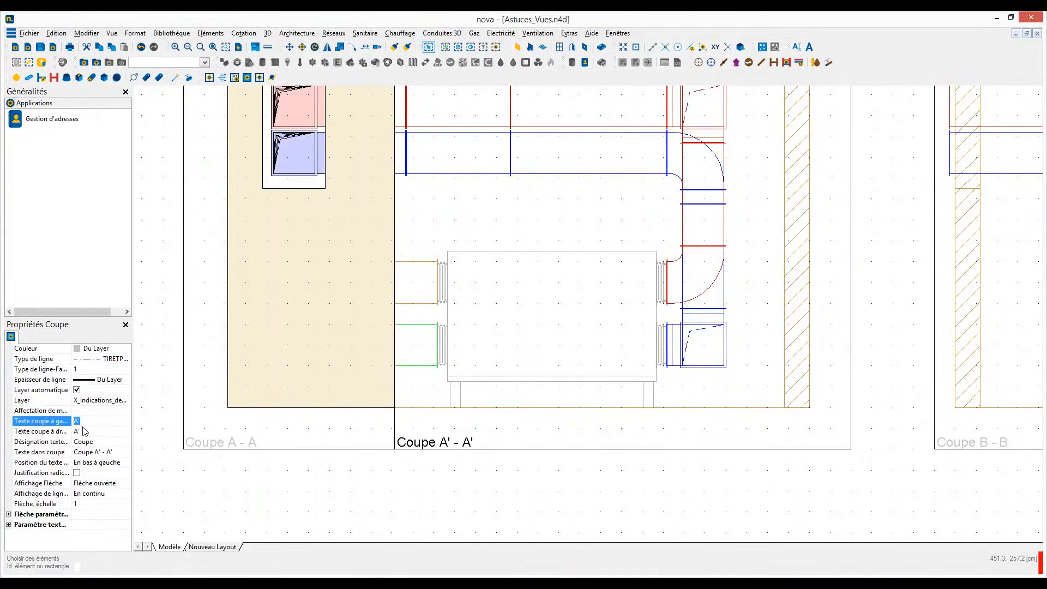
click(60, 432)
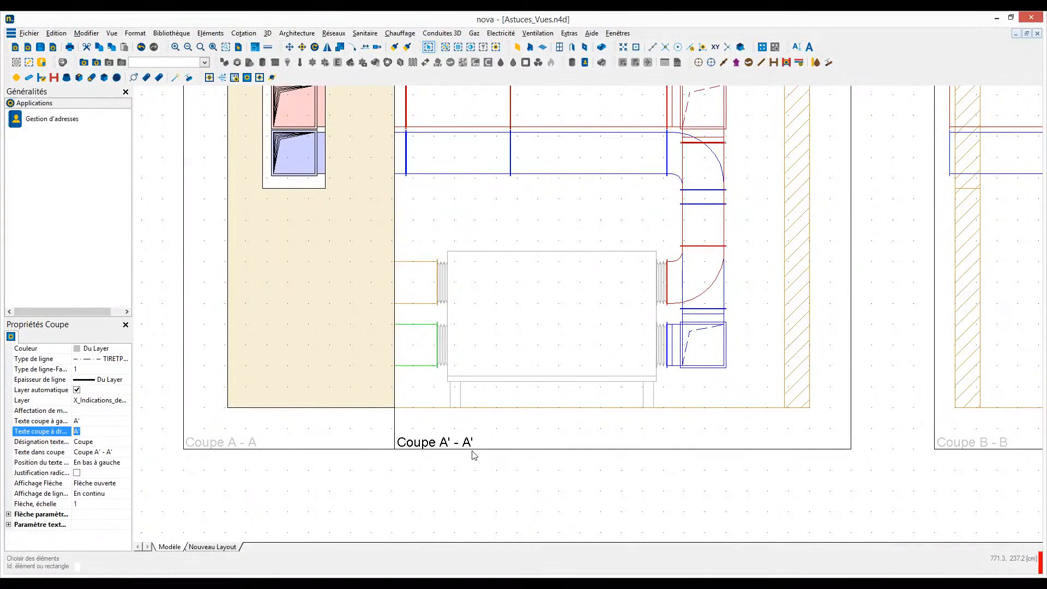
key(Escape)
scroll(488, 464, down, 2)
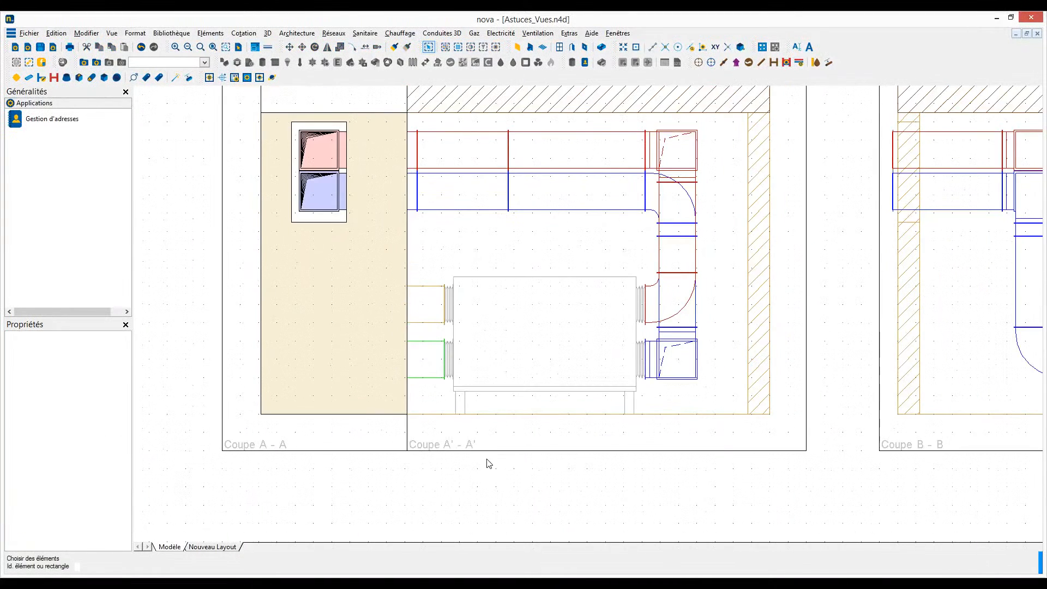
scroll(488, 465, down, 1)
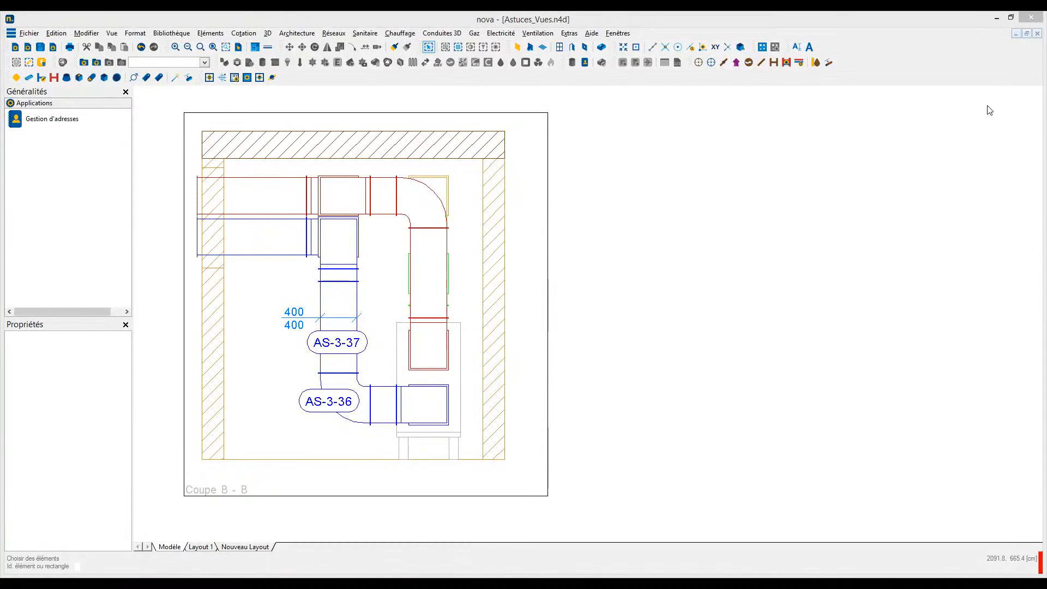
- Transfer the Coupe B - B view to Layout 1 without standby mode and open that layout
right_click(549, 191)
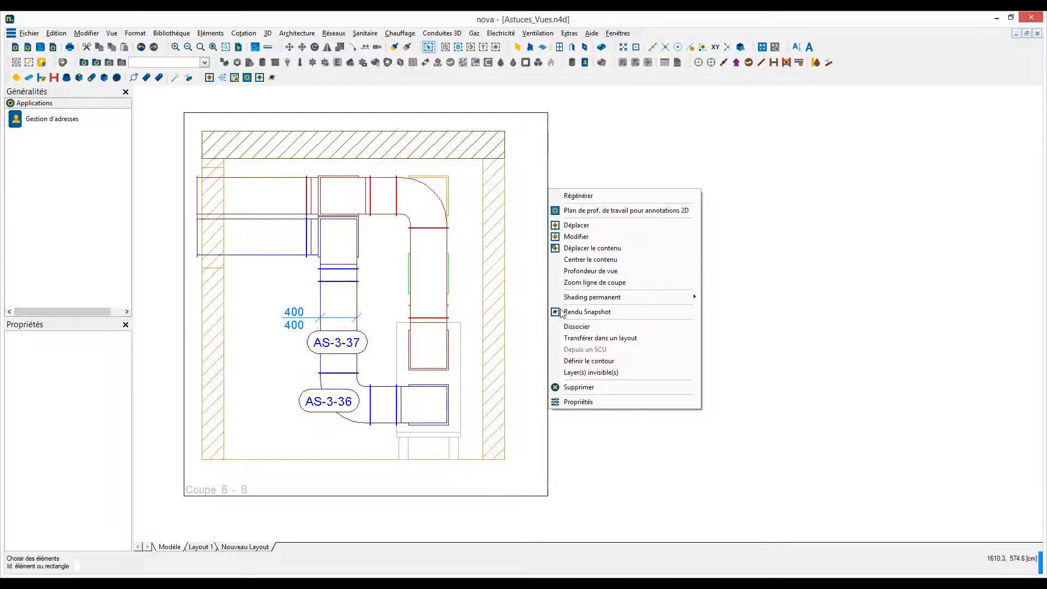
click(577, 339)
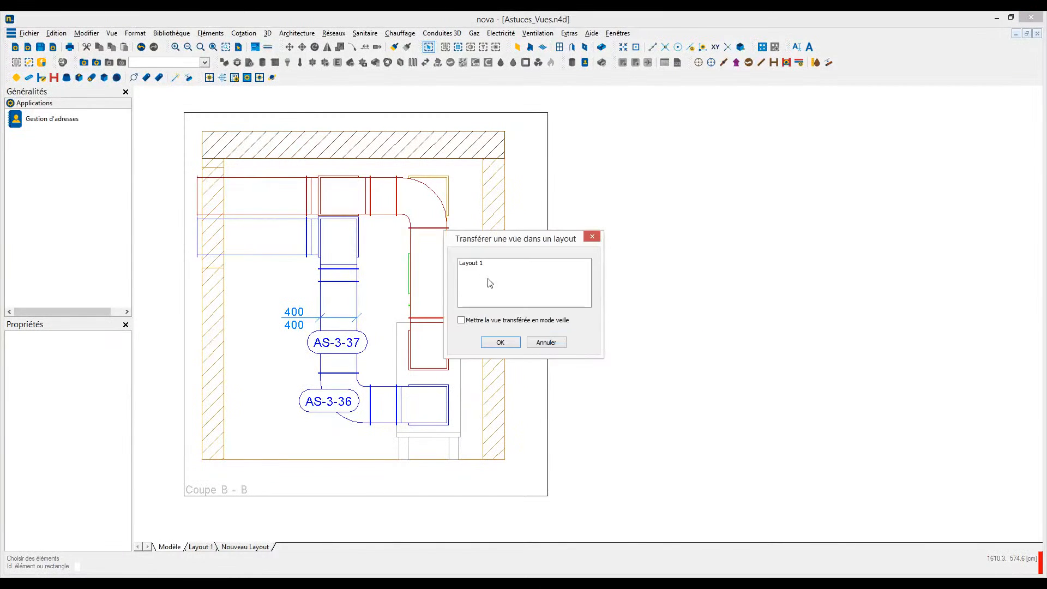
click(472, 265)
click(499, 342)
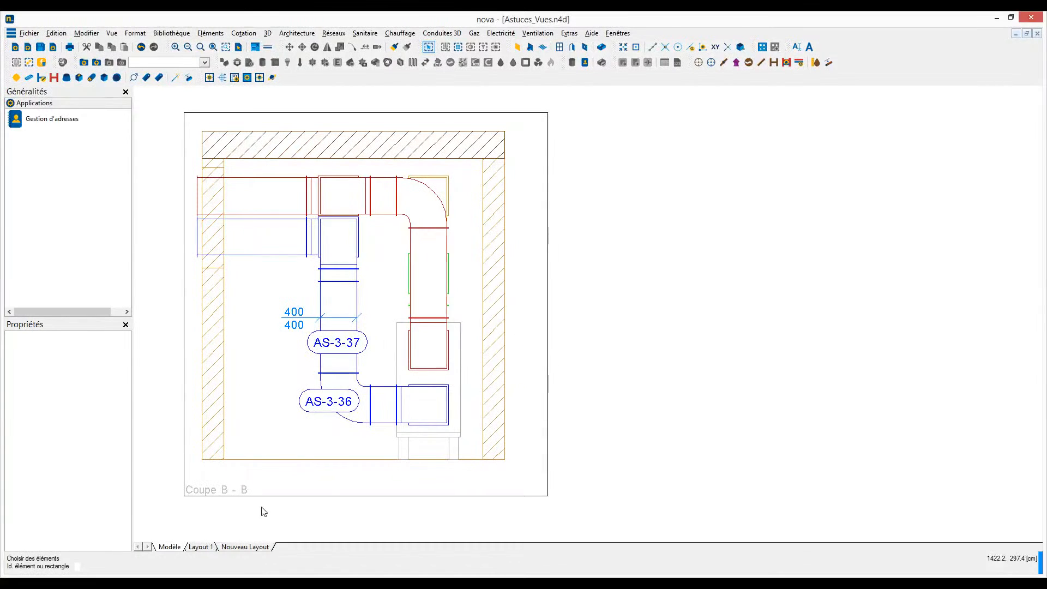
click(205, 546)
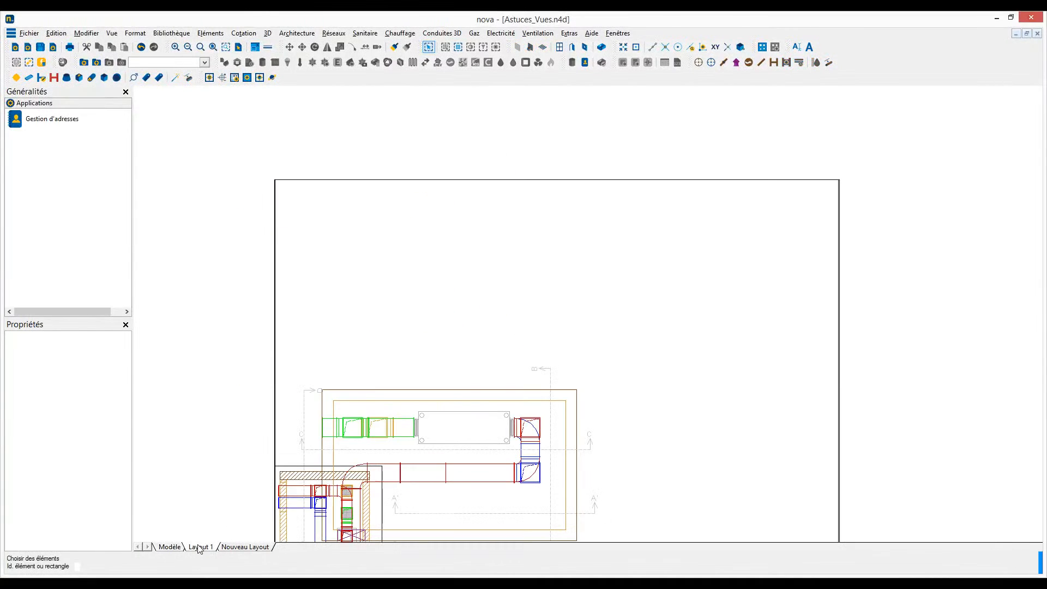
right_click(284, 470)
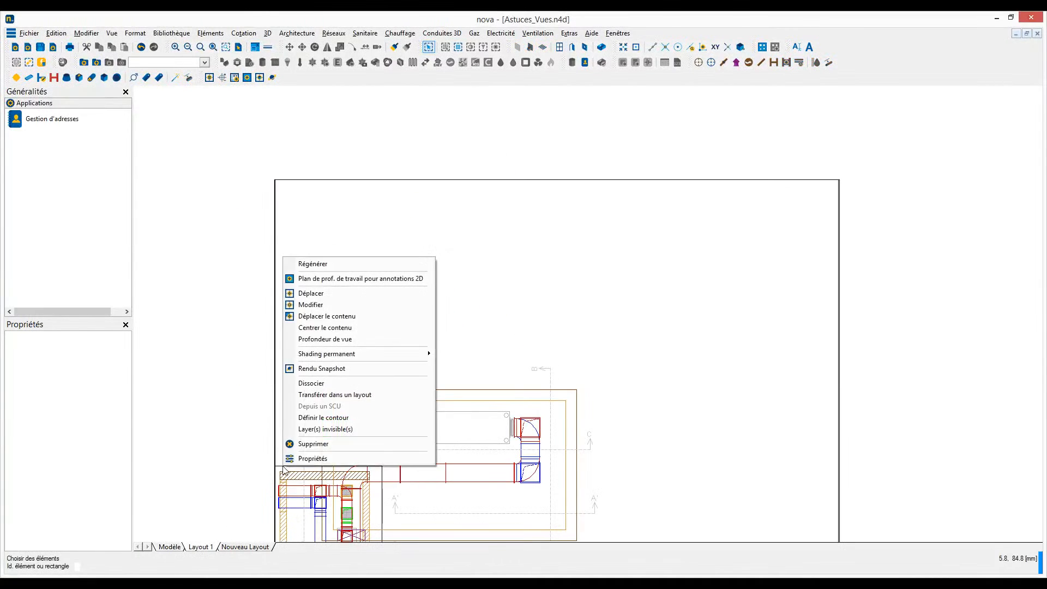
click(334, 316)
key(Escape)
- Move the transferred section view to the empty upper-right area of the Layout 1 sheet
right_click(288, 468)
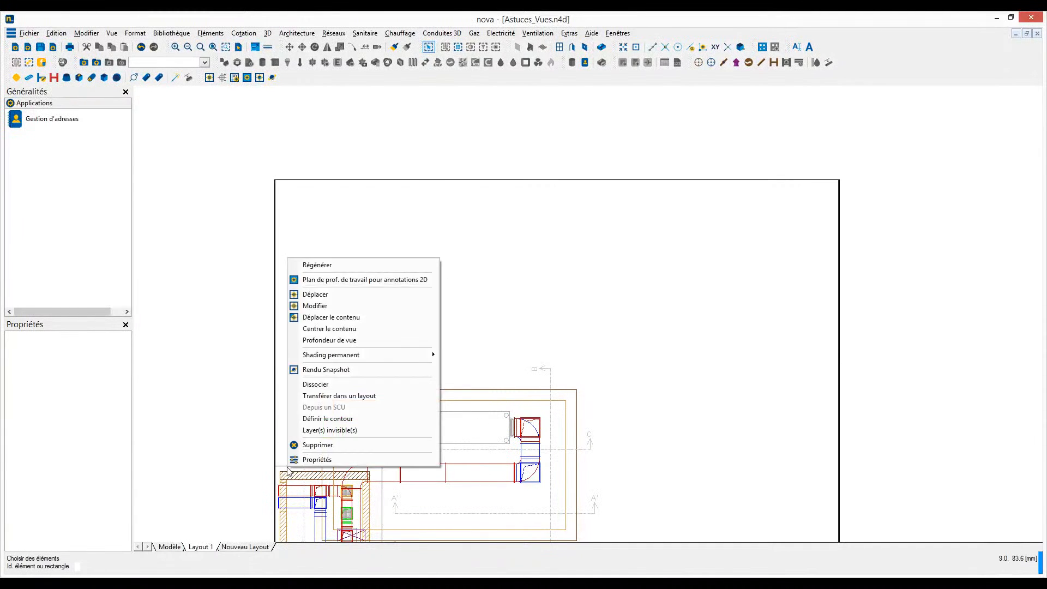
click(315, 295)
click(742, 261)
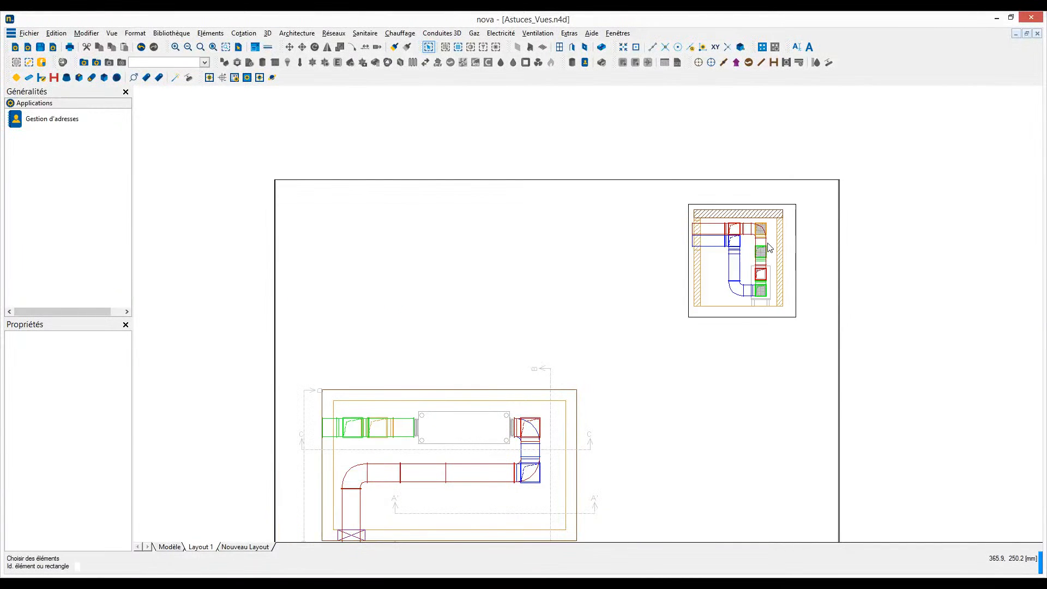
- Place element labels on the vertical blue duct and on the elbow below it in the transferred section view
scroll(768, 249, up, 5)
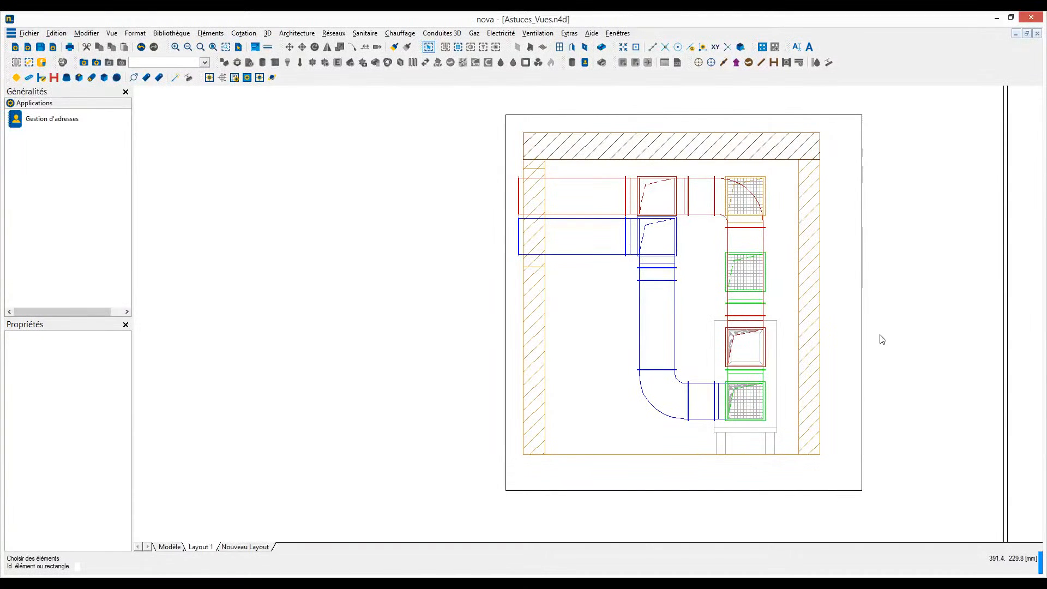
click(537, 33)
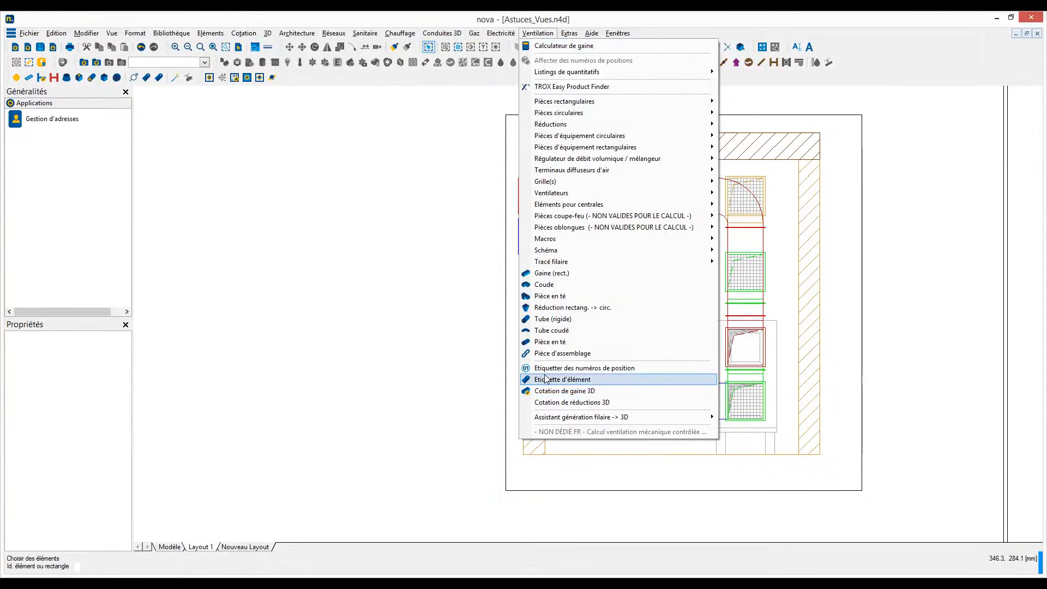
click(546, 380)
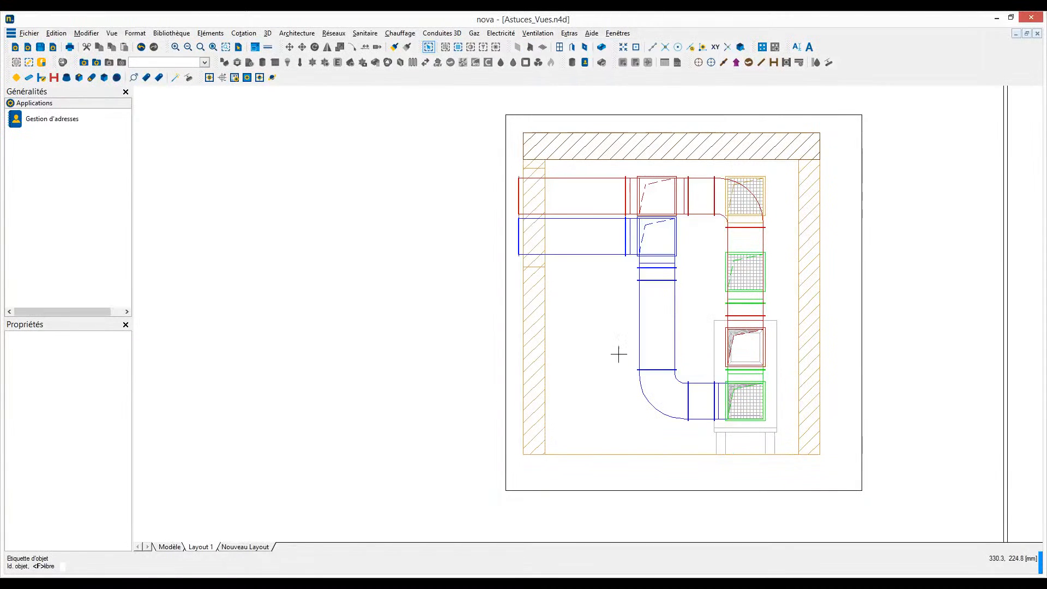
click(639, 338)
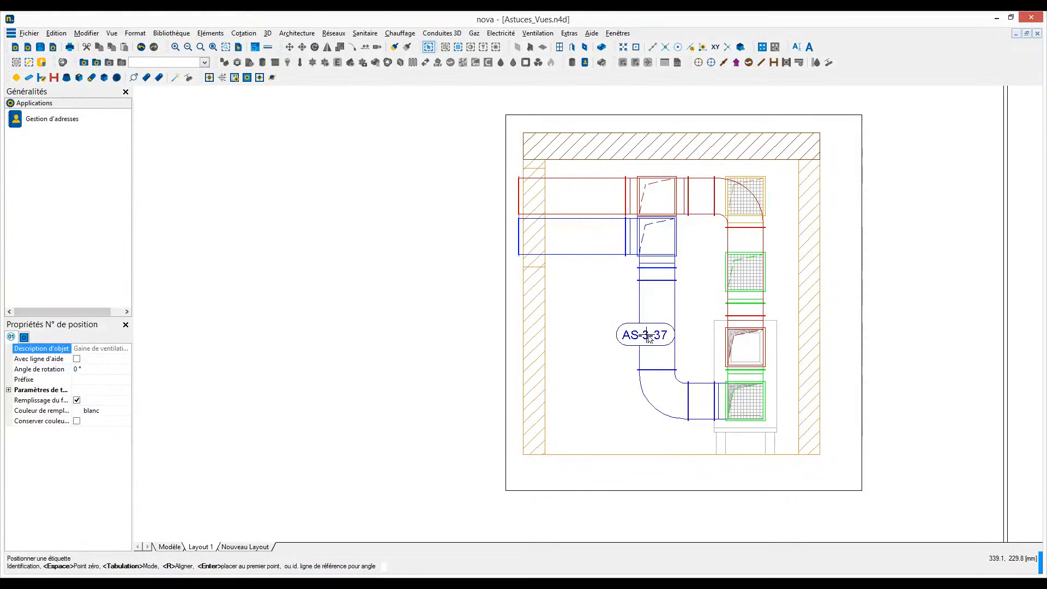
click(647, 337)
click(651, 394)
click(655, 400)
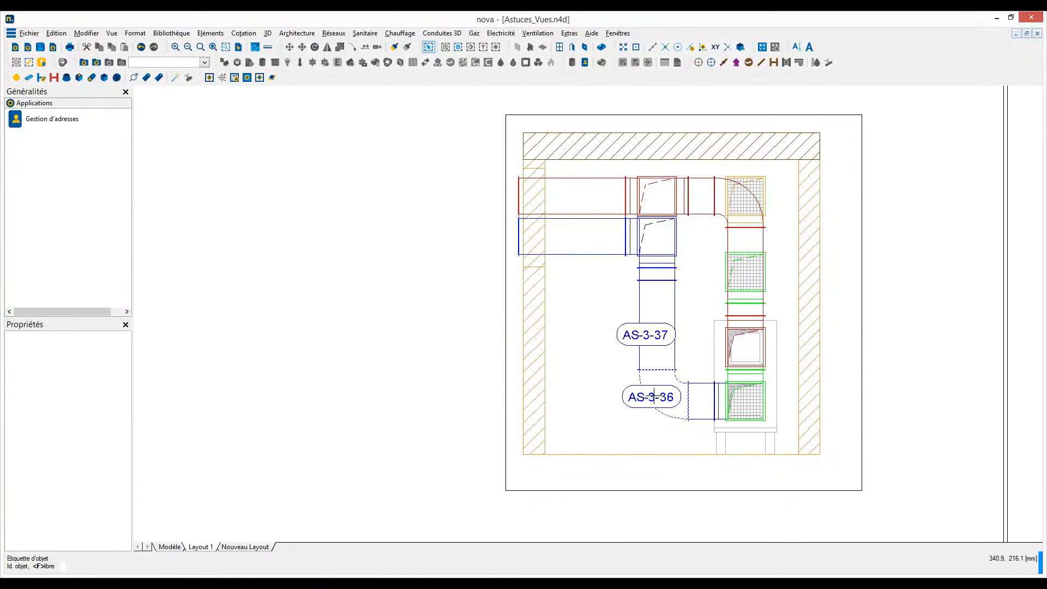
key(Escape)
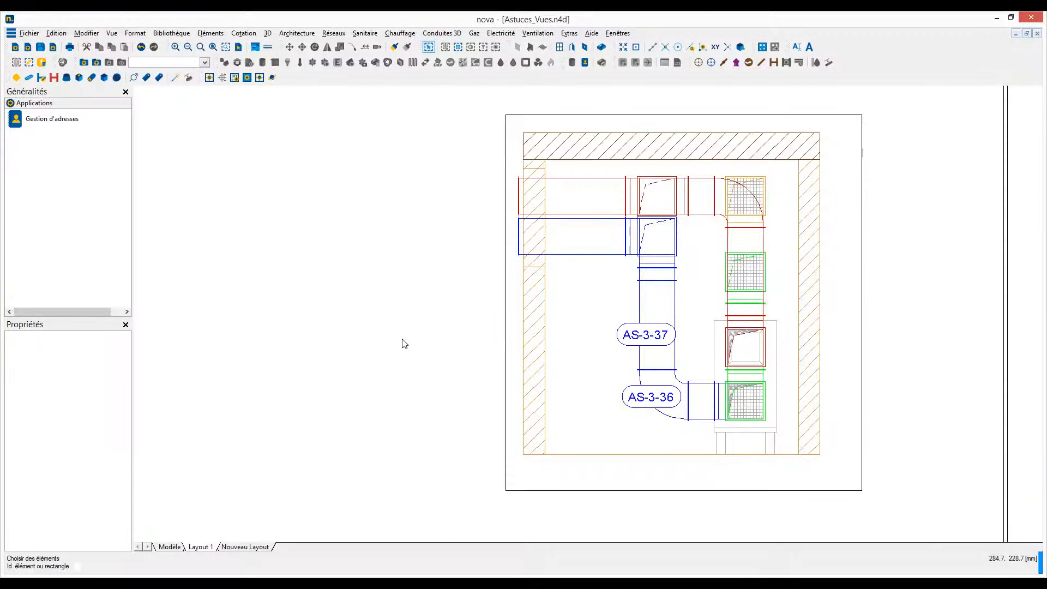
- Copy Layout 1 and rename the copied layout as Layout2
scroll(404, 344, down, 6)
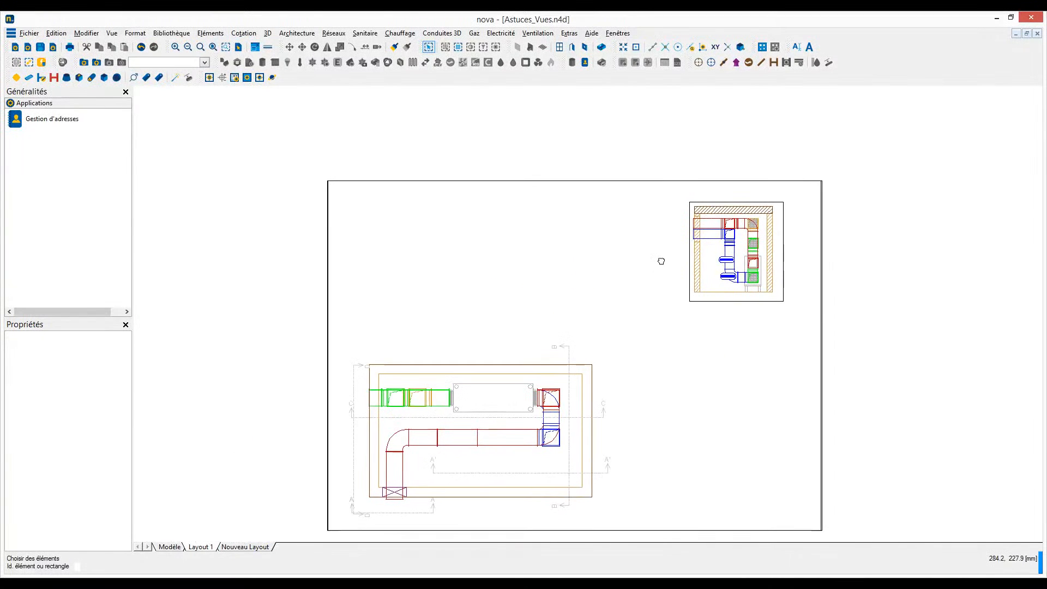
right_click(265, 284)
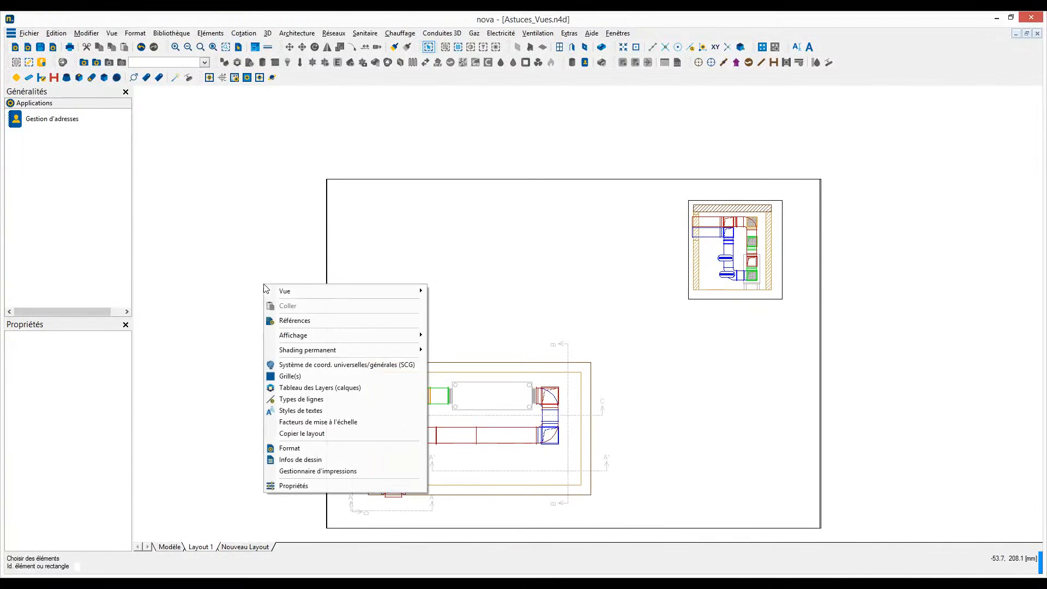
click(290, 434)
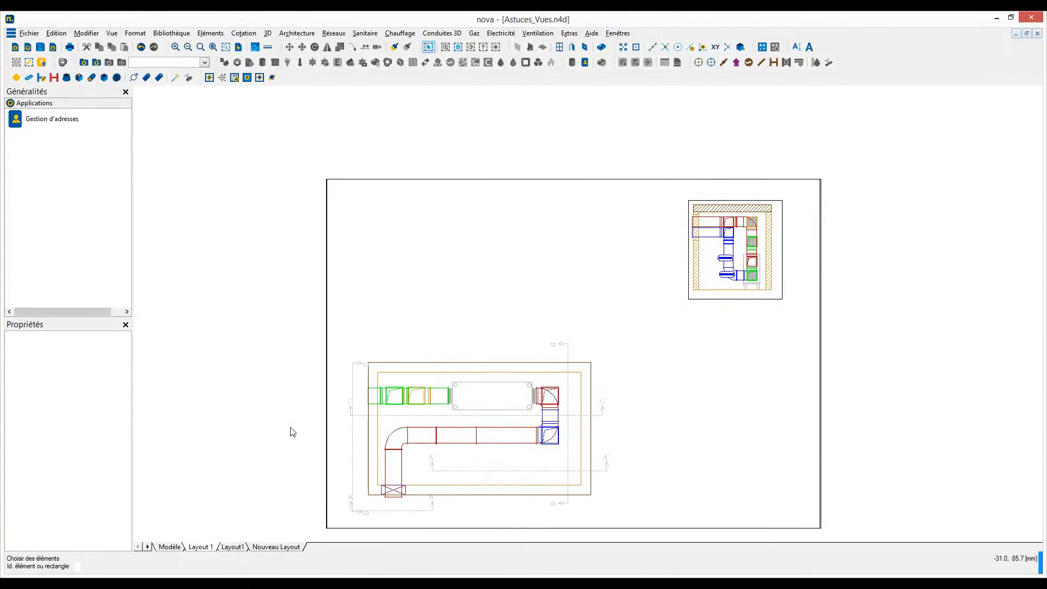
click(233, 547)
right_click(231, 546)
click(256, 553)
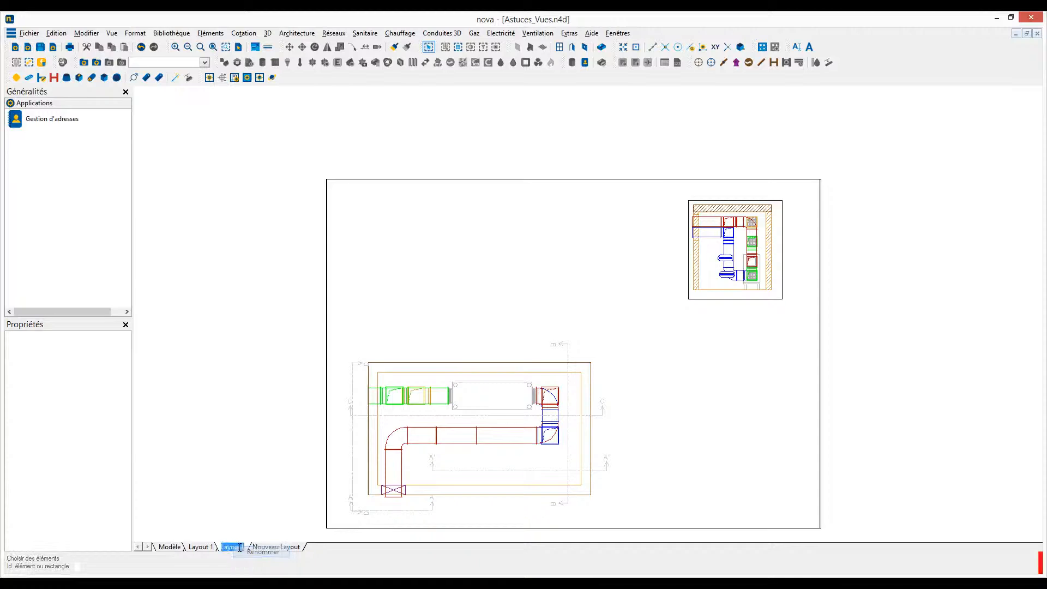
click(245, 546)
key(BackSpace)
text(2)
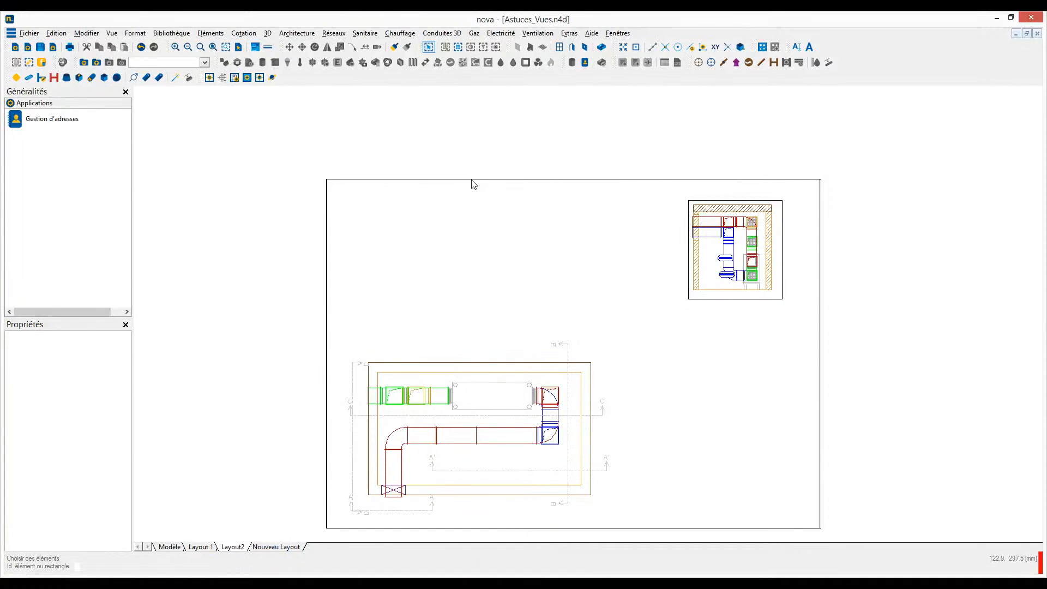
- Delete the plan view from Layout2, keeping only the section view on the sheet
right_click(473, 180)
click(494, 369)
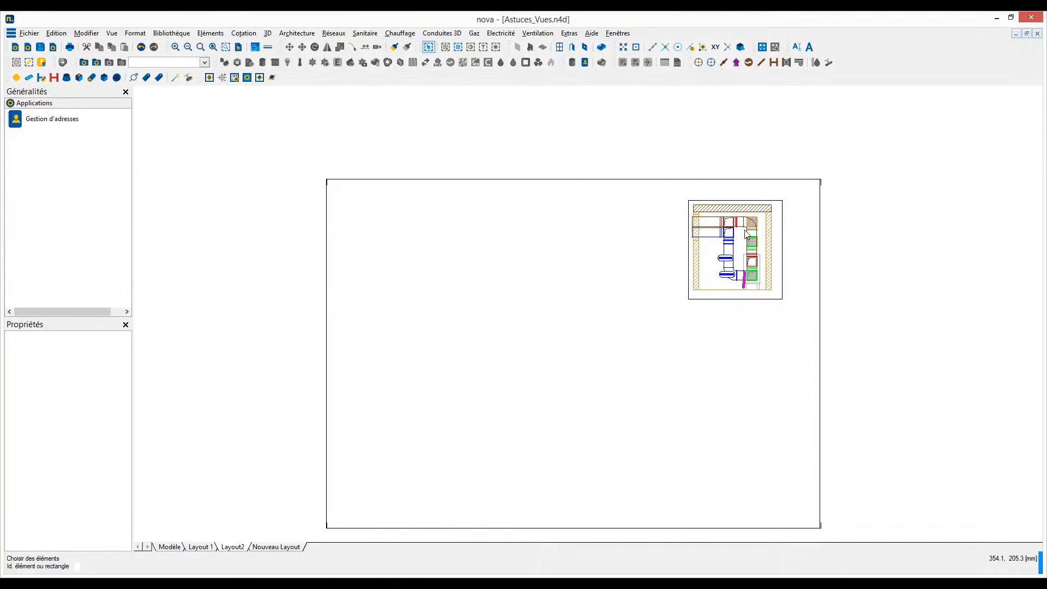
- Create a 1:50 section from a horizontal cut line along the bottom of the existing section view and place it on the sheet's empty left side
click(781, 272)
click(696, 296)
click(770, 283)
click(765, 234)
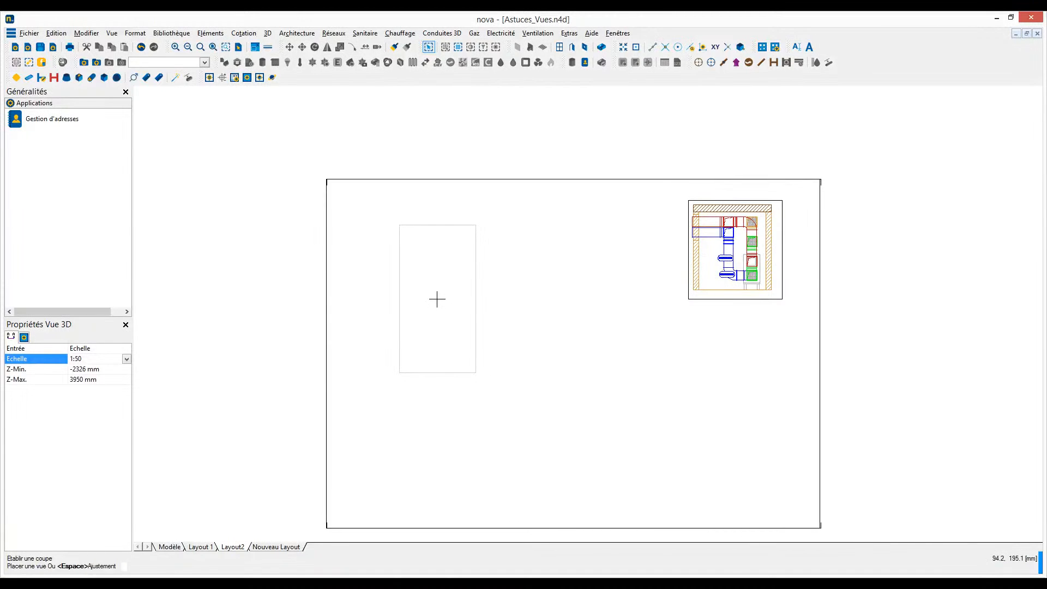
click(437, 299)
scroll(464, 298, up, 1)
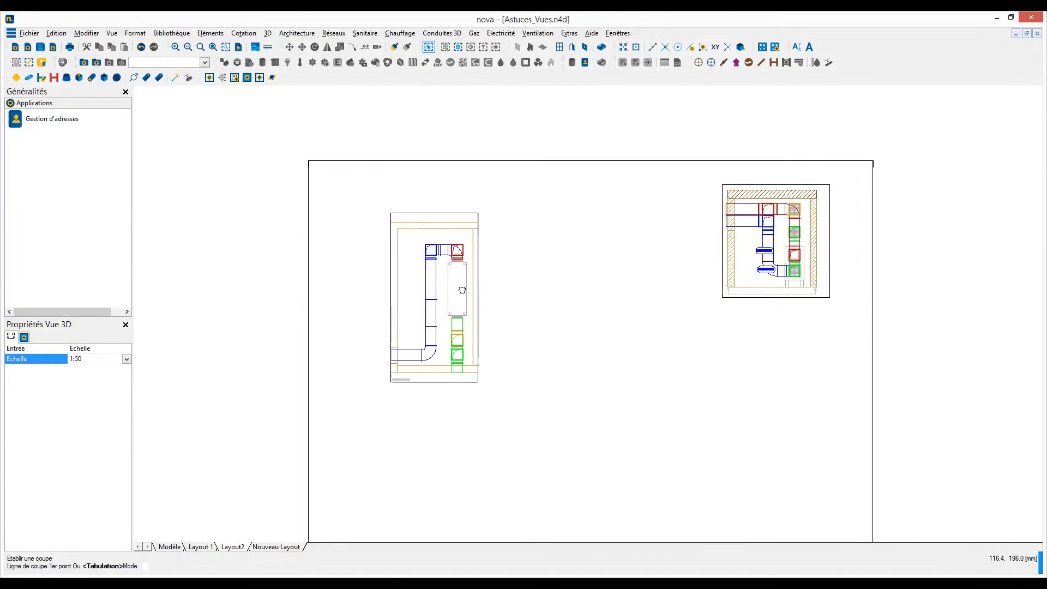
middle_drag(464, 299, 435, 264)
scroll(435, 264, up, 1)
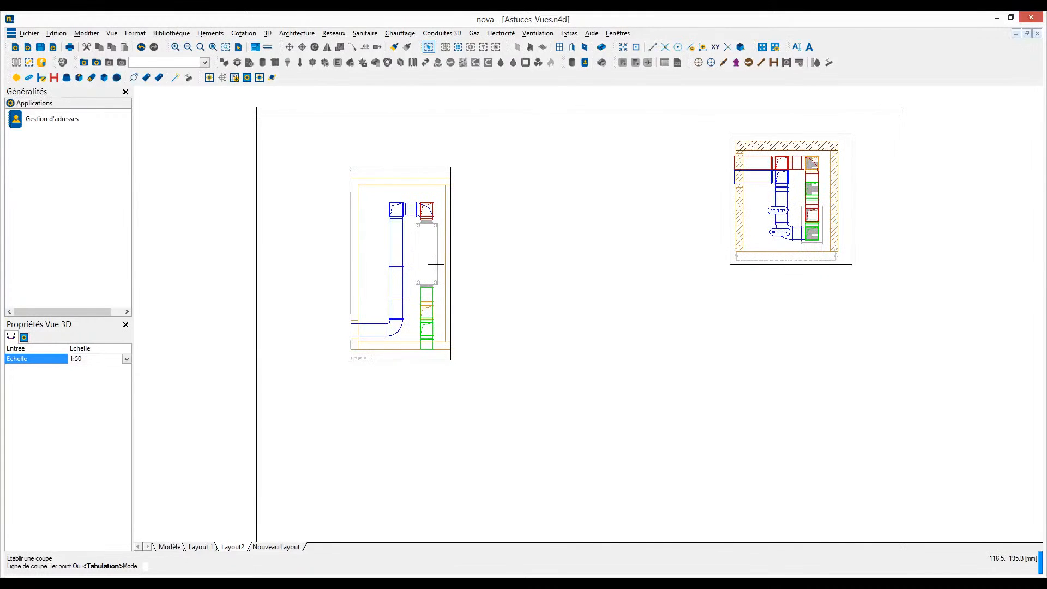